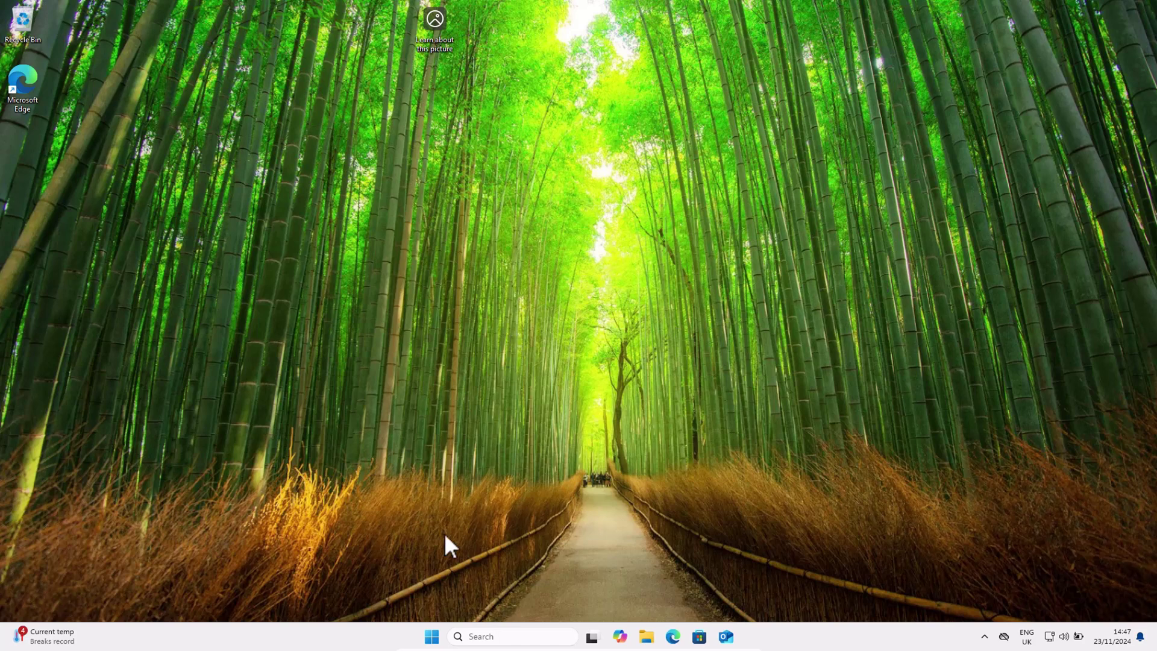
# Step: Sign out of Windows from the Start menu, then sign back in with the account password
pyautogui.rightClick(432, 636)
pyautogui.moveTo(468, 584)
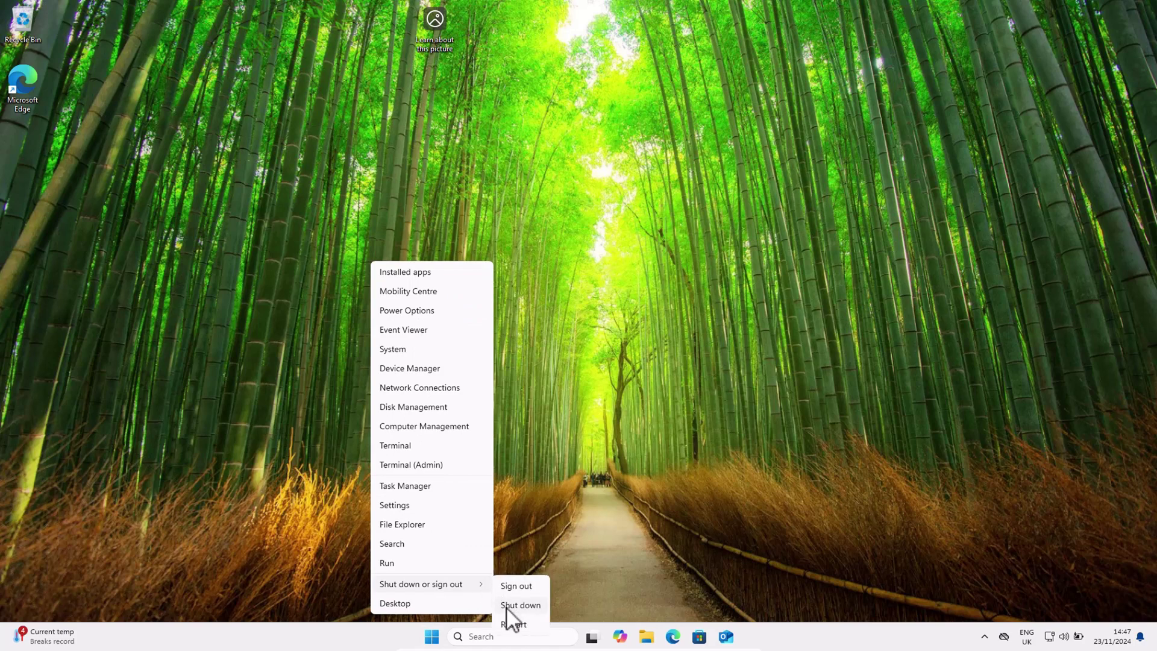
pyautogui.click(517, 586)
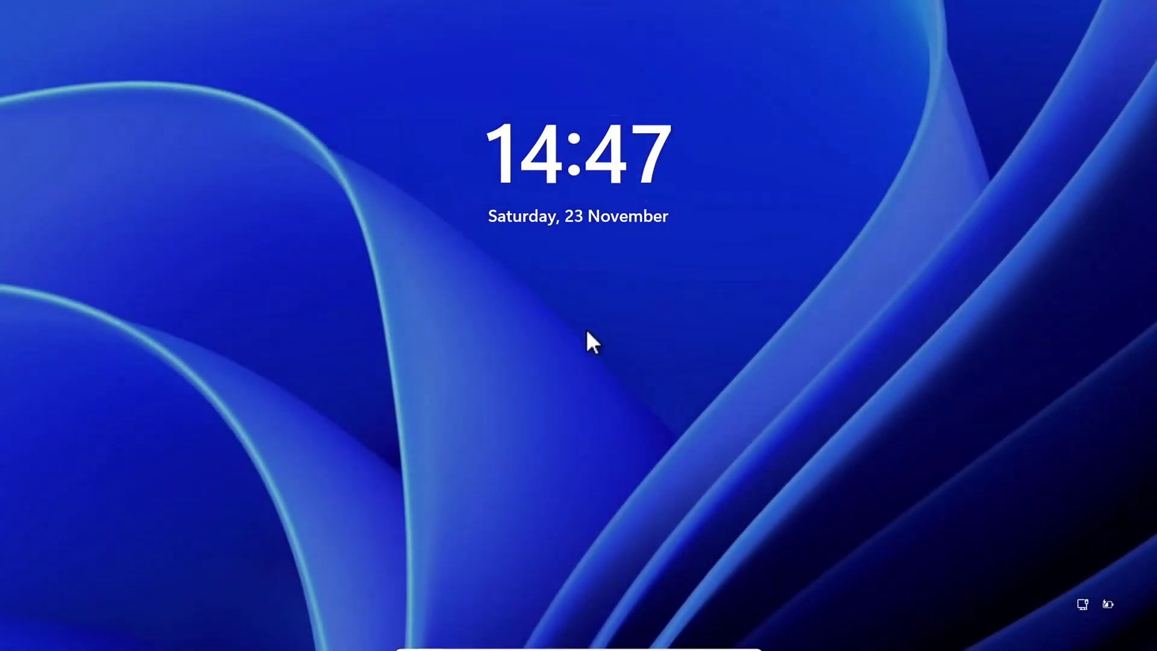
pyautogui.click(586, 332)
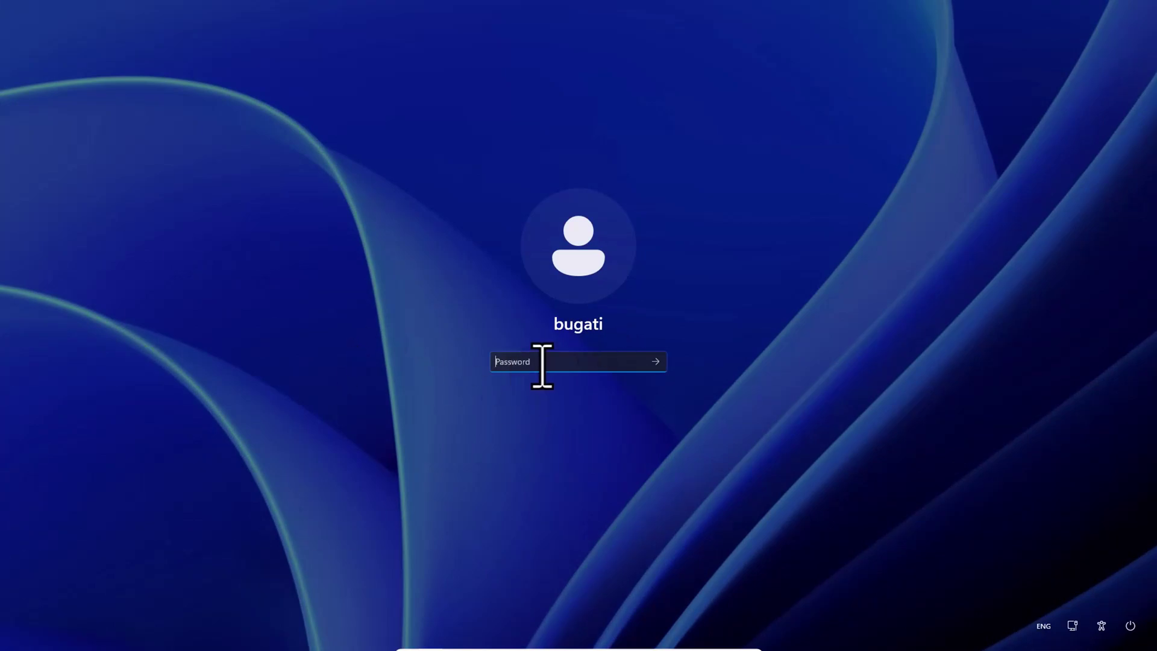
pyautogui.write('•••••••••')
pyautogui.press('Return')
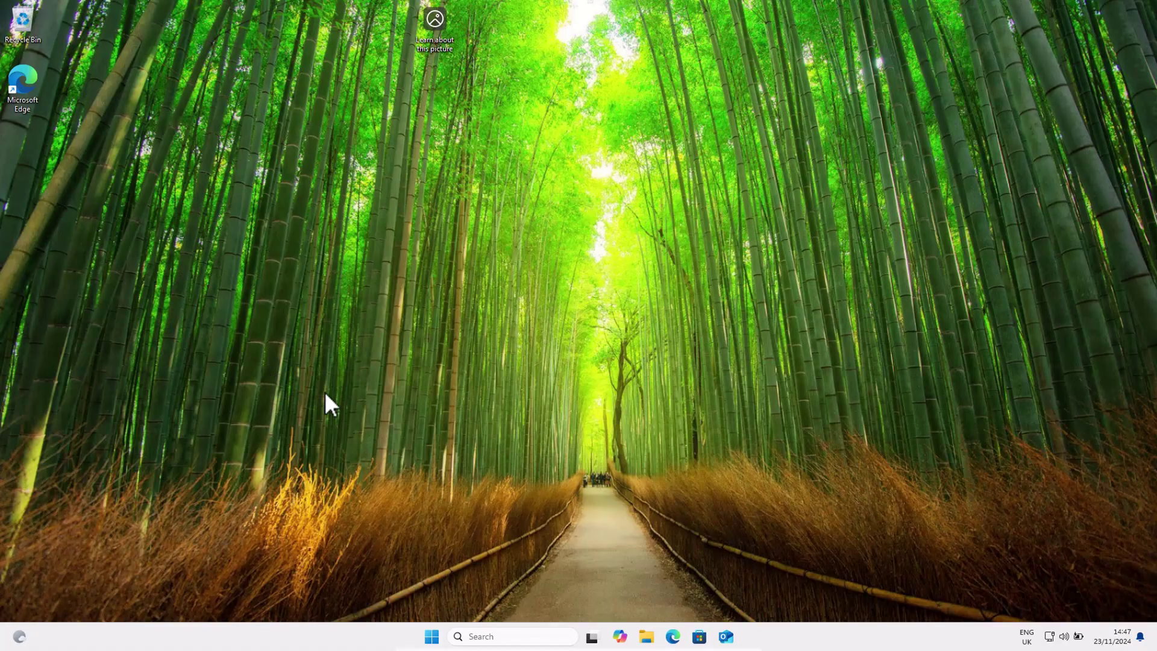
# Step: Go to Settings > Accounts > Other users and start adding a new account
pyautogui.rightClick(430, 637)
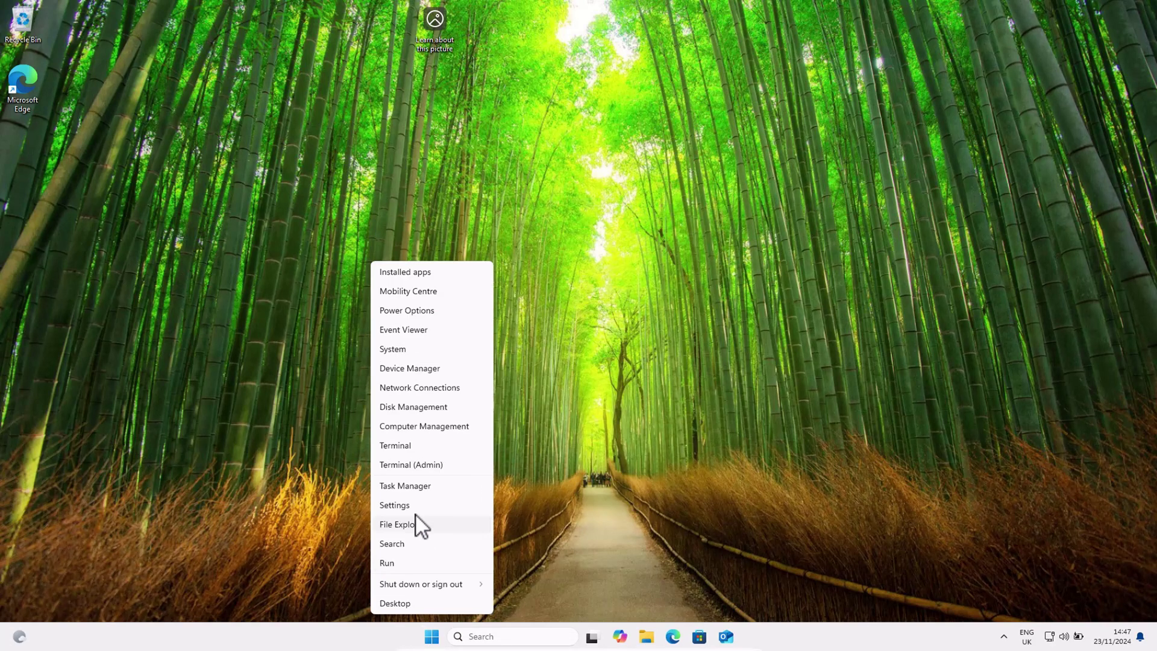
pyautogui.click(410, 506)
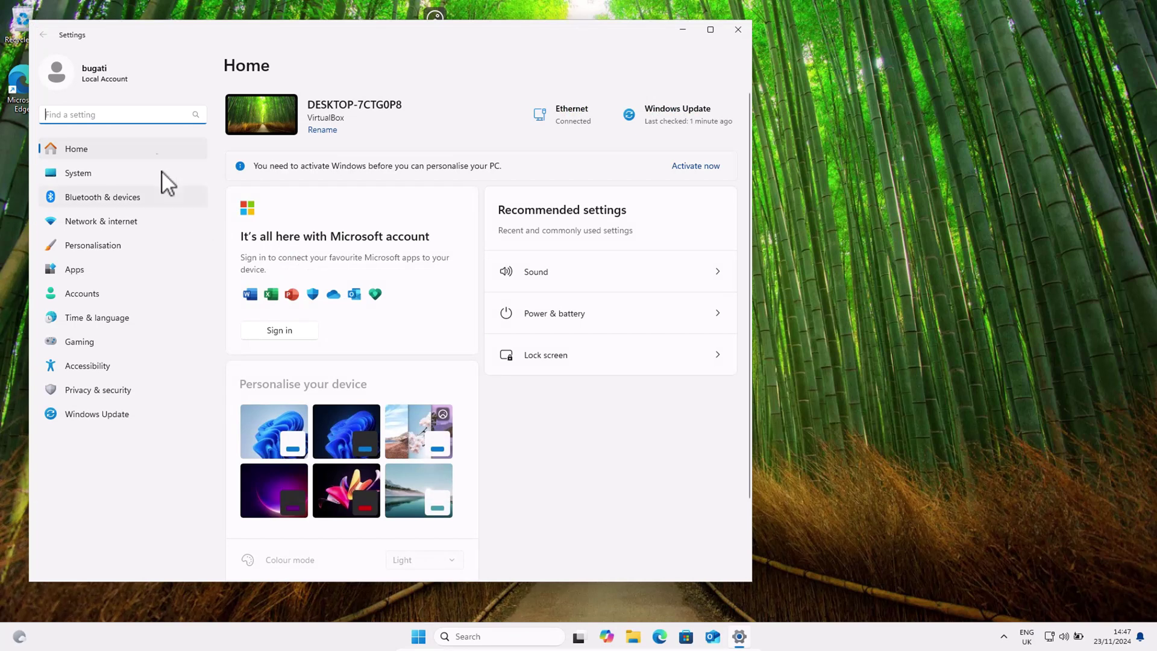
pyautogui.click(74, 294)
pyautogui.scroll(-3, 302, 310)
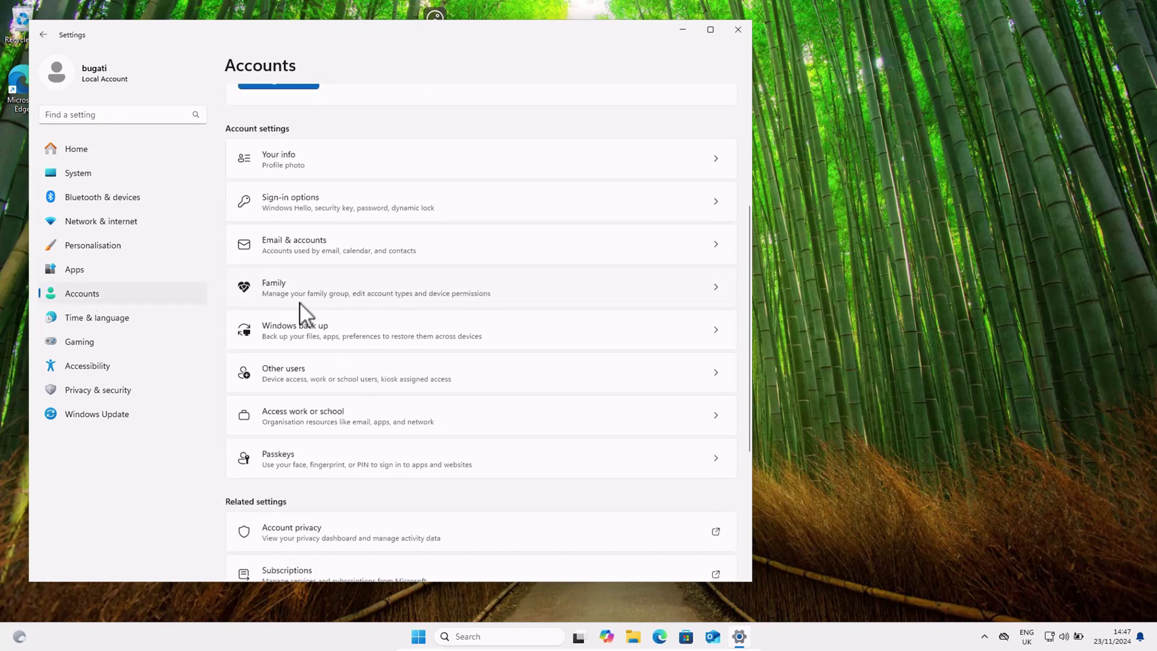
pyautogui.click(299, 378)
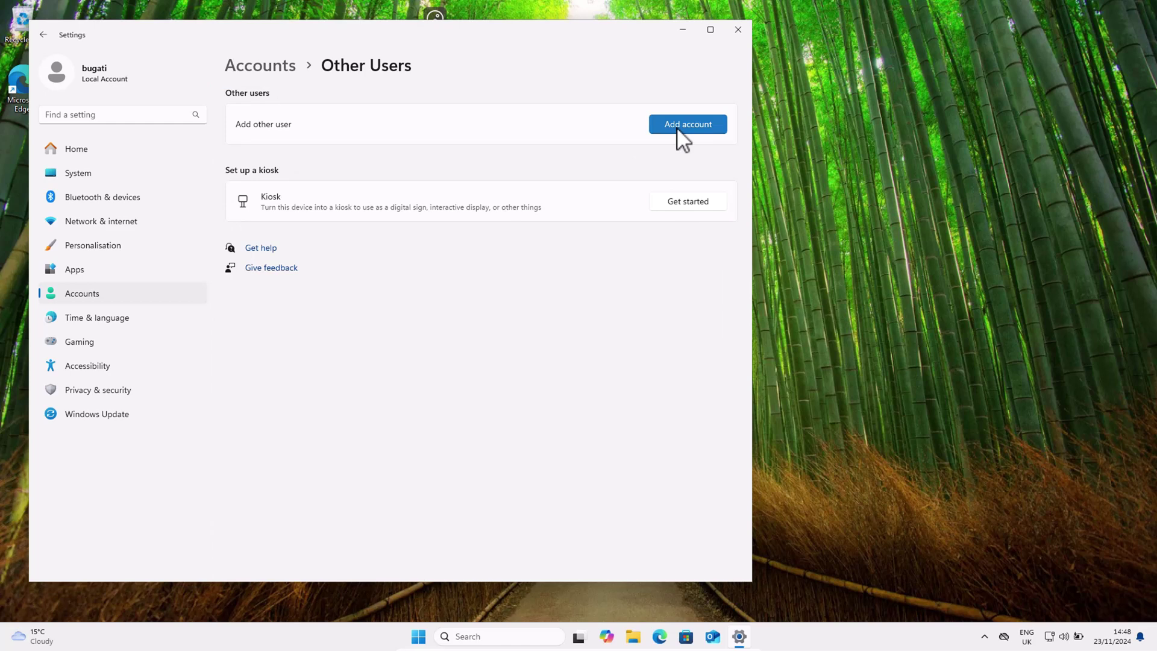
pyautogui.click(676, 127)
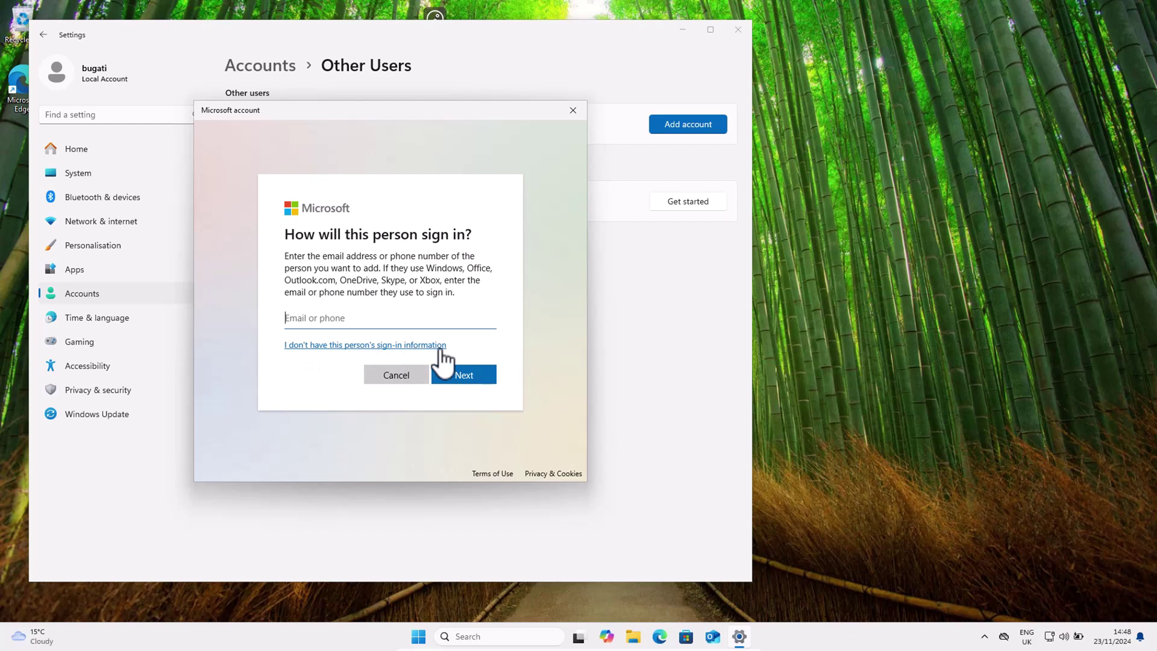
# Step: Choose a local account without a Microsoft account, named bugati1, and enter its password twice
pyautogui.click(304, 347)
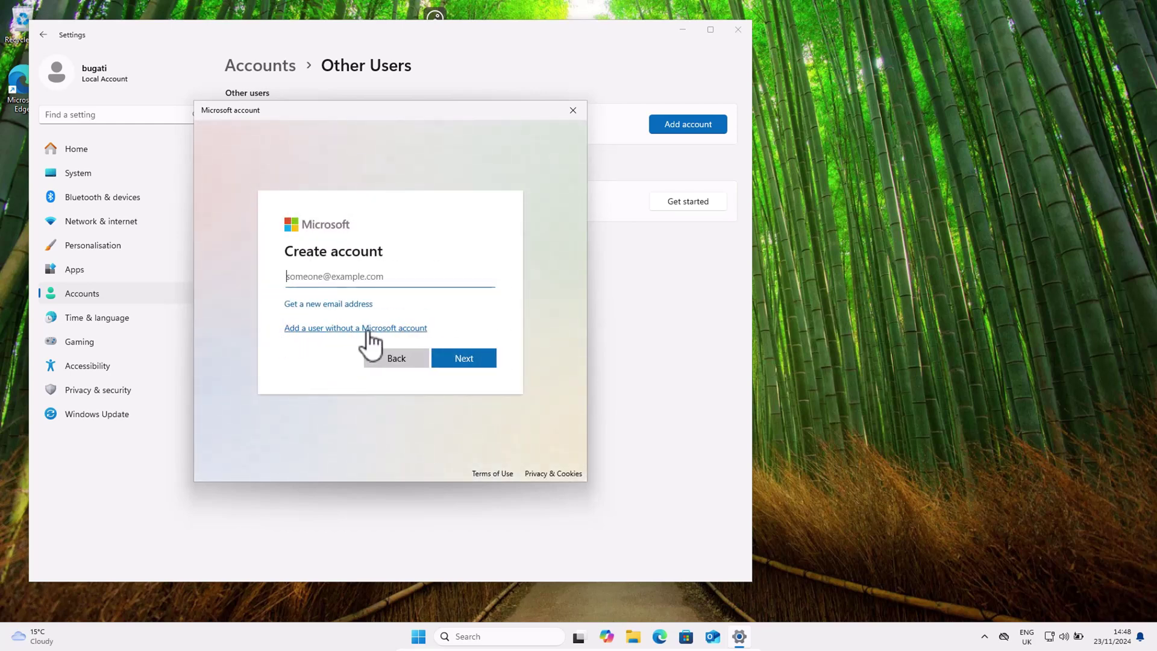
pyautogui.click(400, 330)
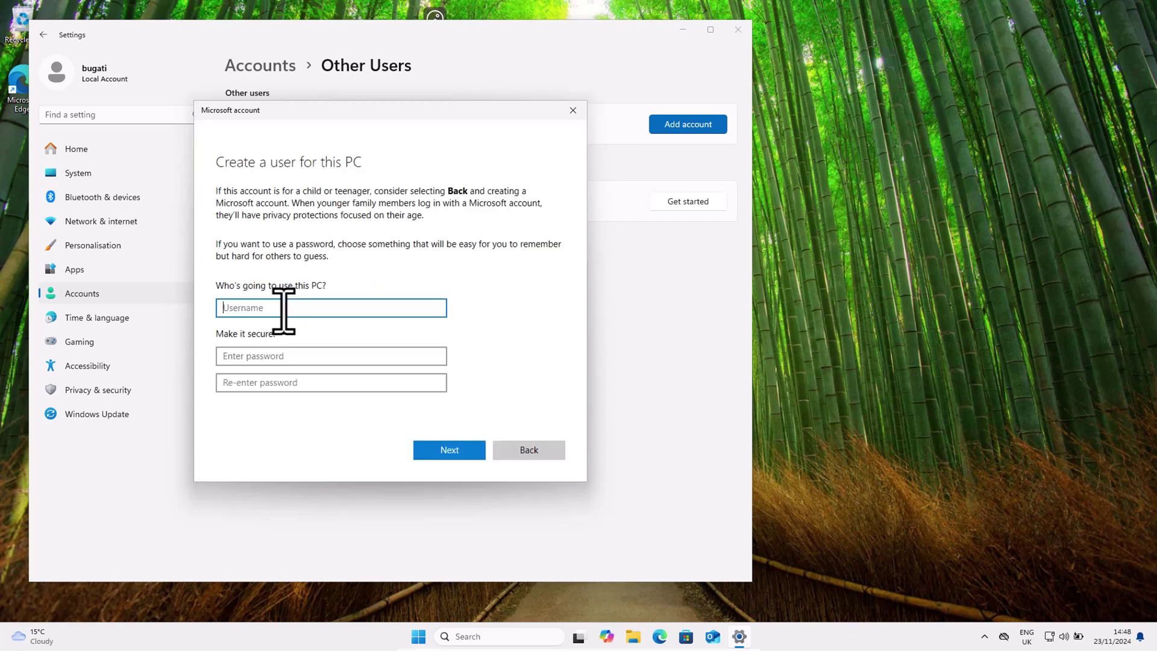
pyautogui.click(283, 356)
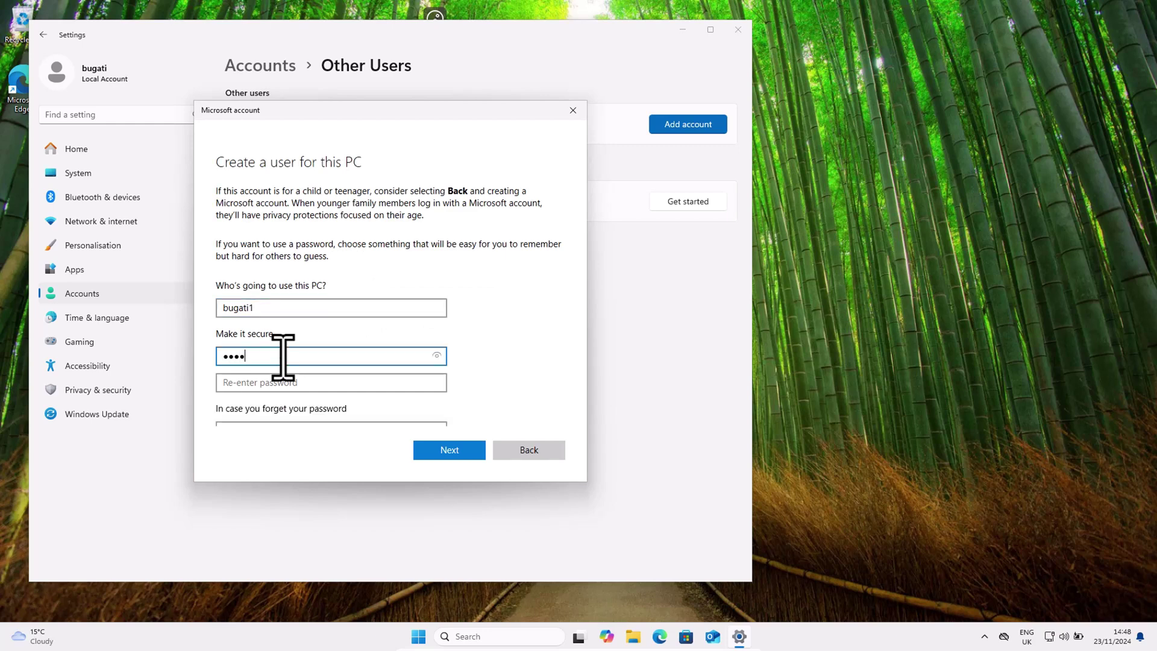
pyautogui.press('Tab')
pyautogui.press('Return')
# Step: Answer the first pet's name and birth city security questions
pyautogui.scroll(-3, 330, 408)
pyautogui.click(325, 304)
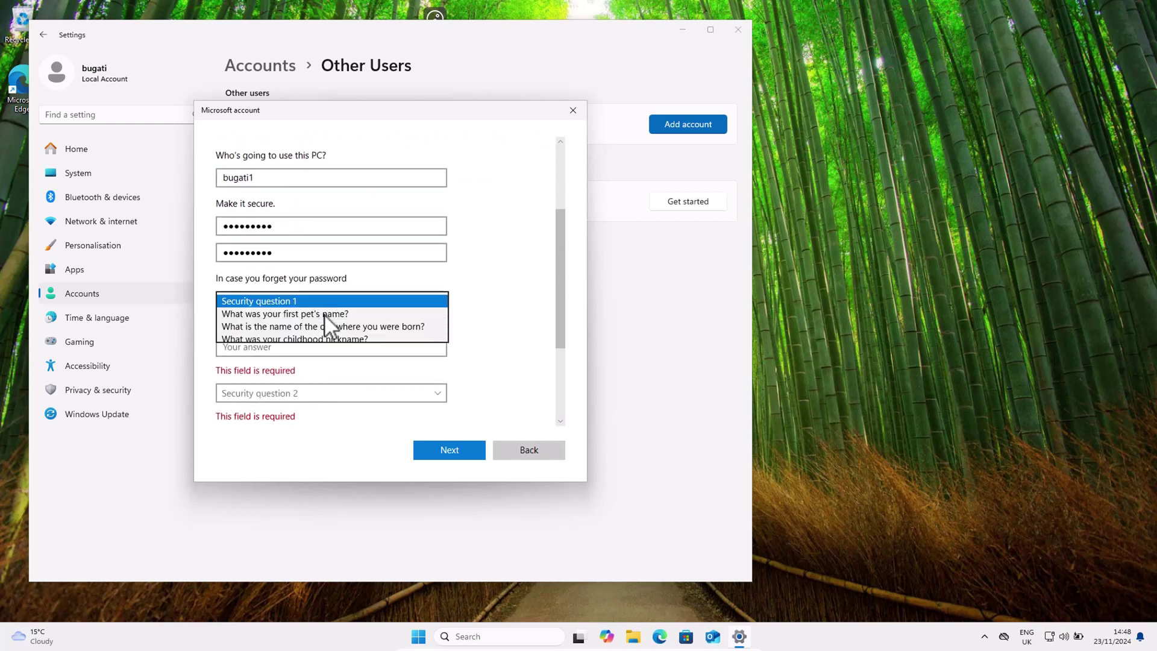
pyautogui.scroll(-1, 328, 328)
pyautogui.click(283, 303)
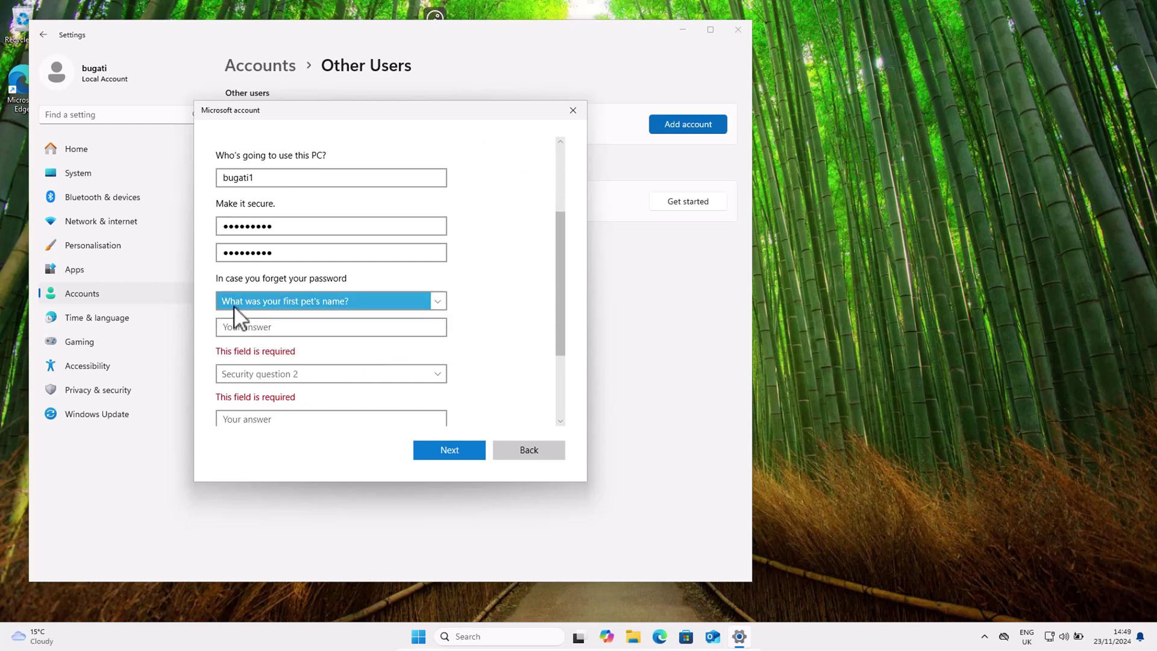
pyautogui.click(290, 331)
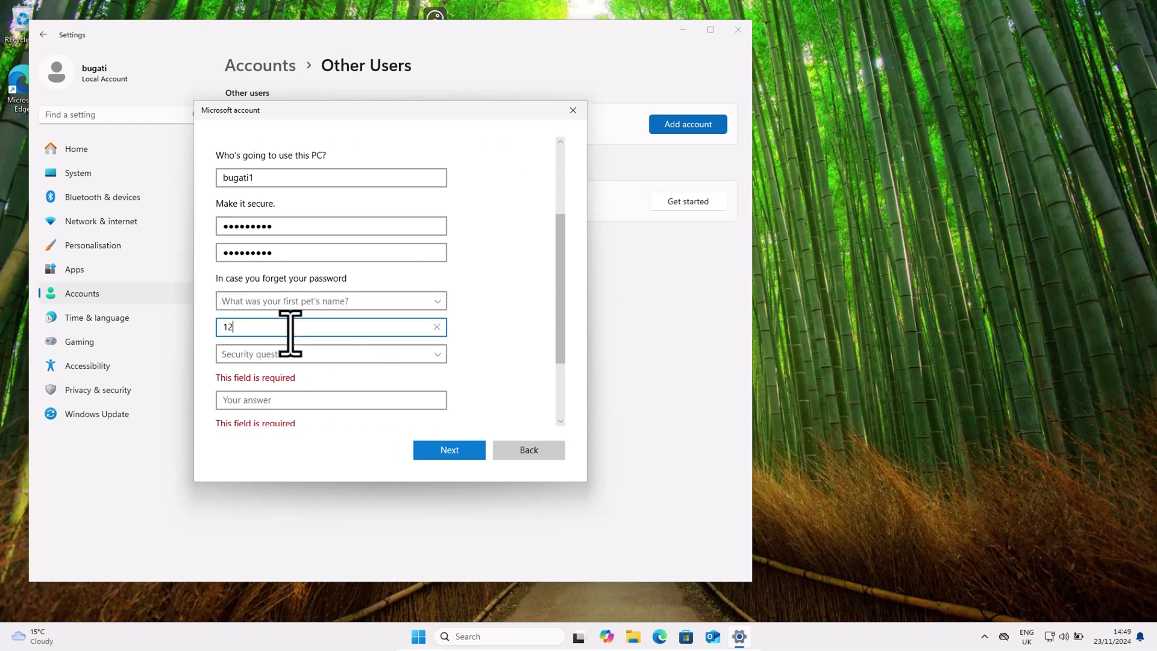
pyautogui.click(270, 355)
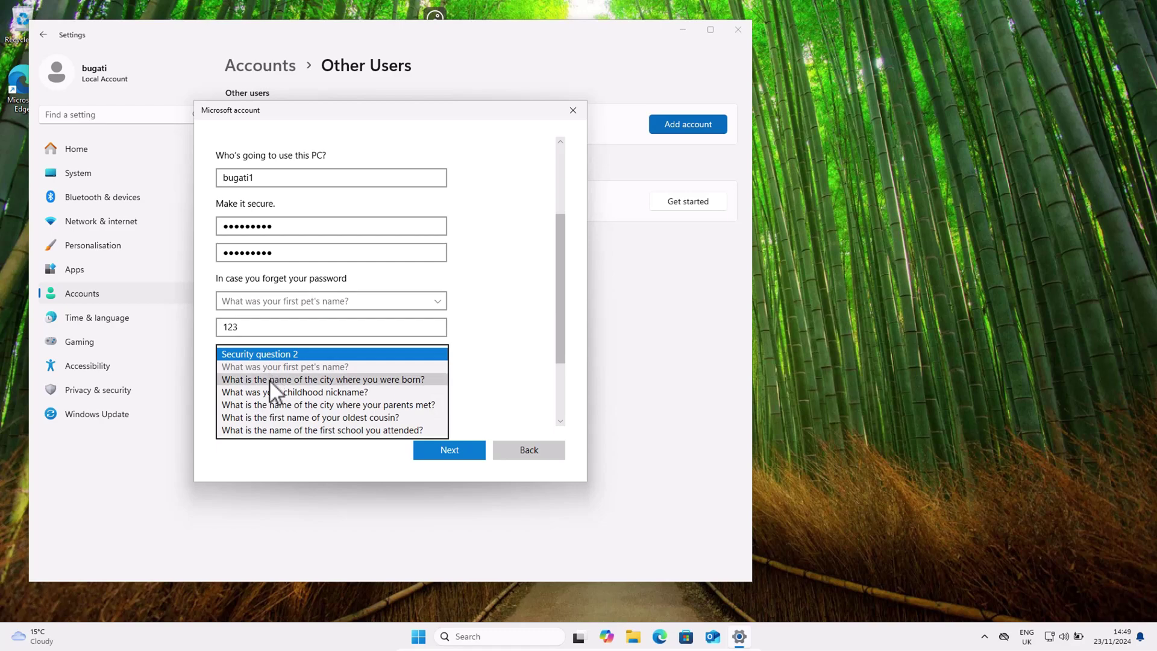
pyautogui.click(270, 379)
pyautogui.click(262, 382)
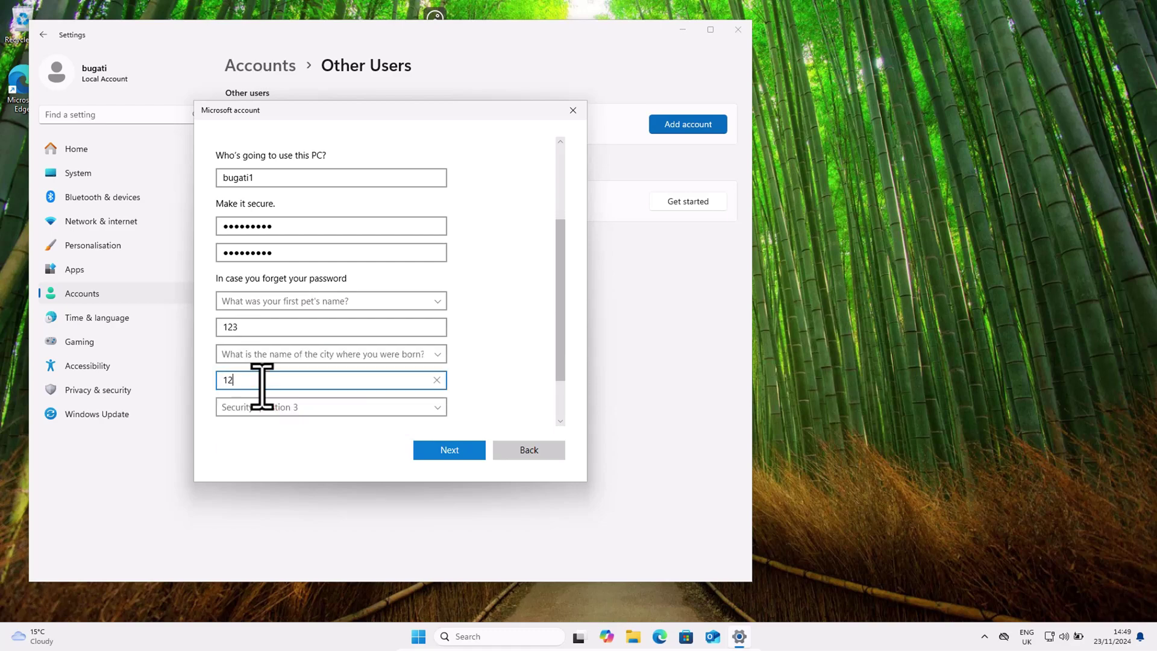
# Step: Answer the childhood nickname security question and finish creating bugati1
pyautogui.click(268, 404)
pyautogui.click(268, 401)
pyautogui.click(266, 389)
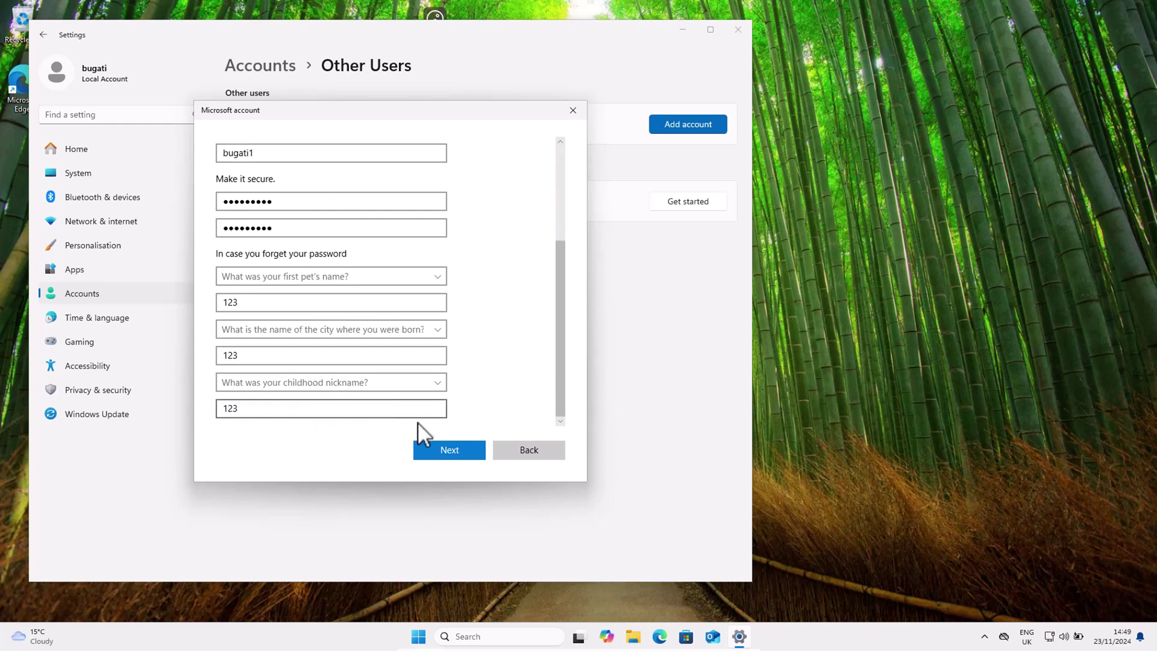
pyautogui.click(450, 452)
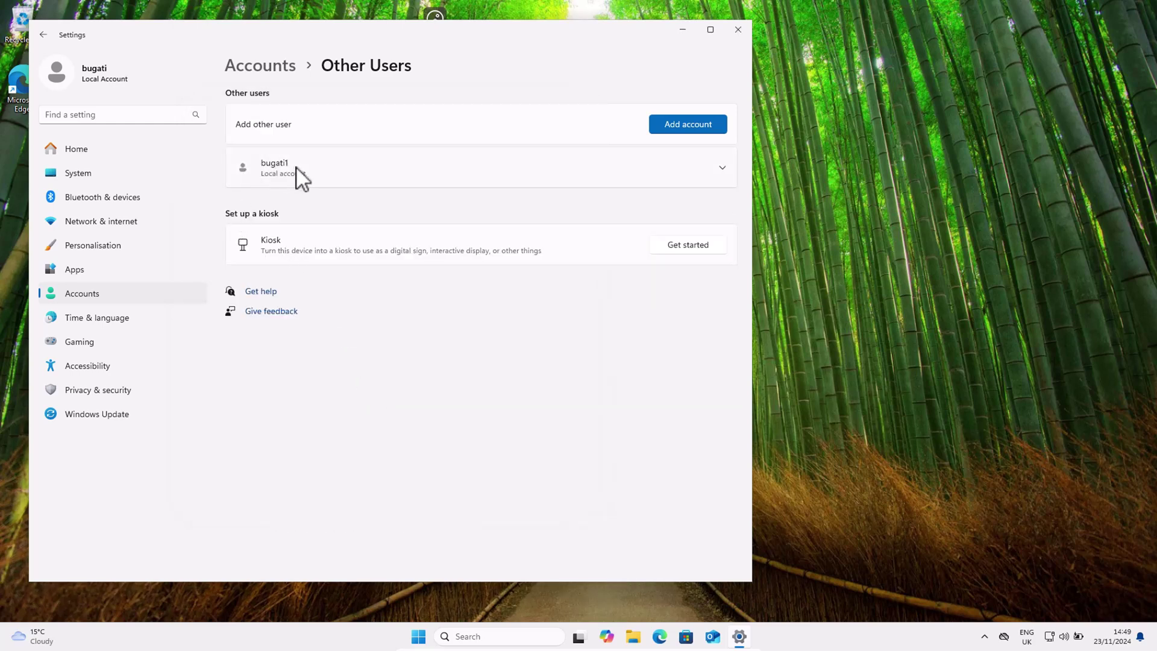
# Step: Check the bugati1 entry under Other users, then begin adding another user
pyautogui.click(278, 168)
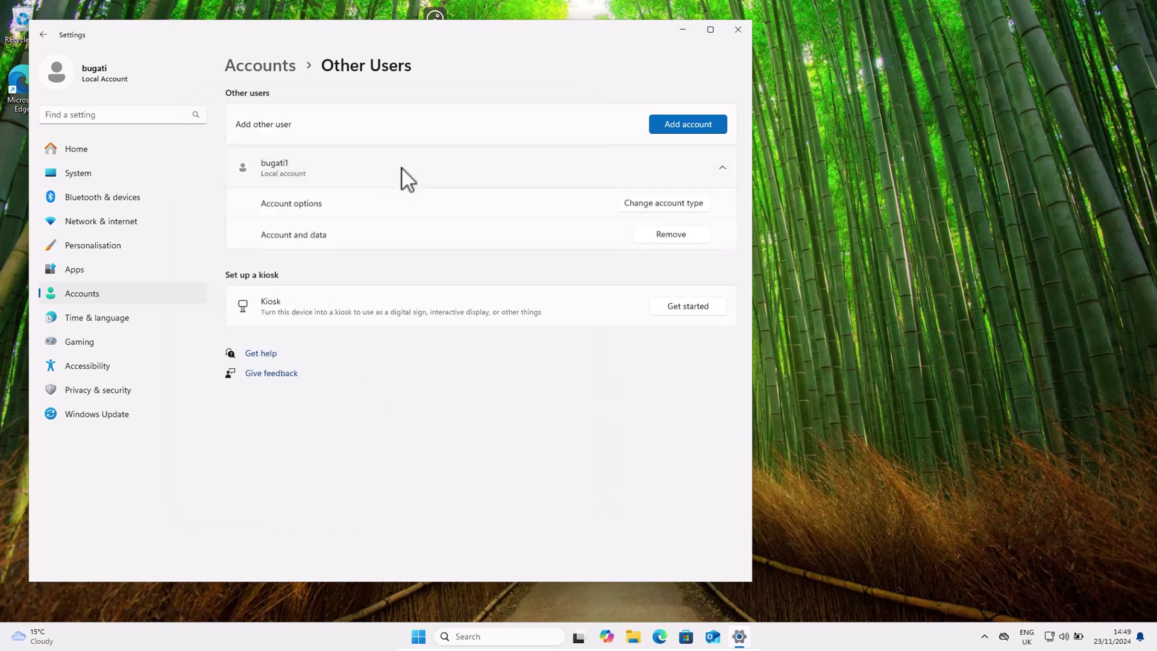
pyautogui.click(363, 179)
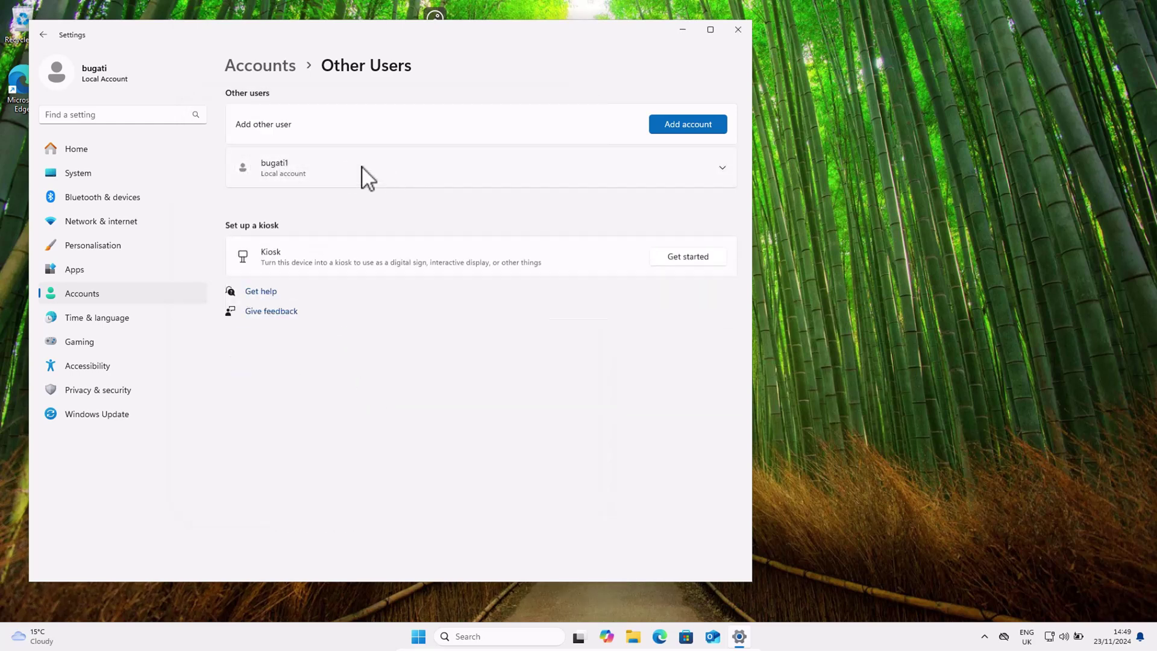
pyautogui.click(693, 120)
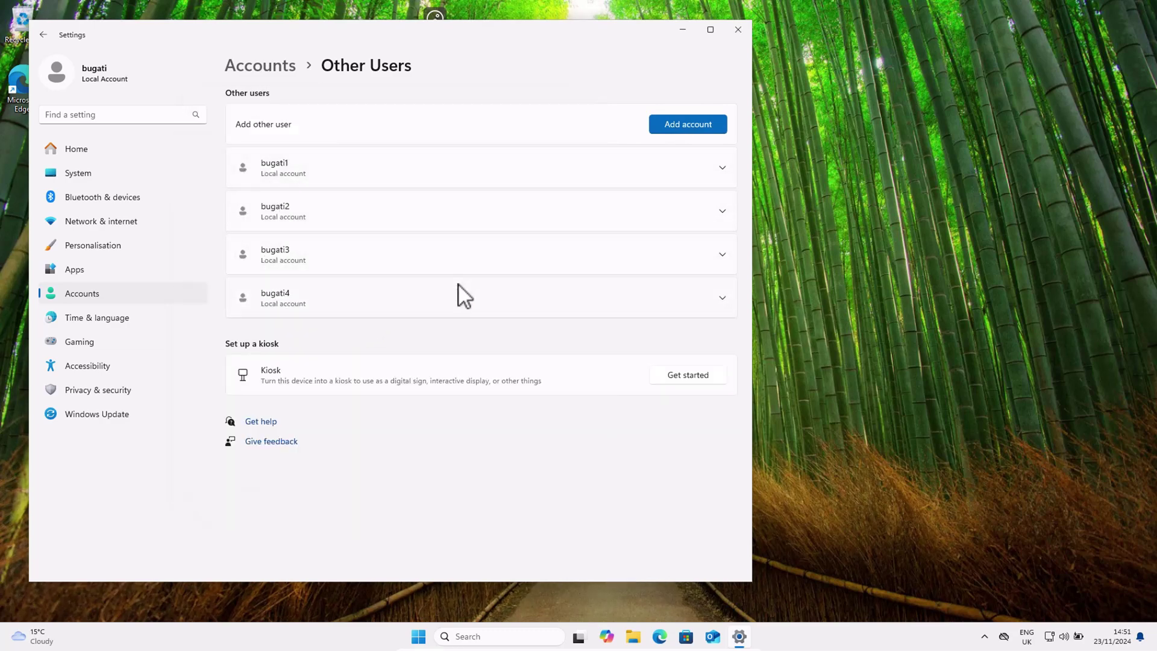
# Step: Close Settings and sign out of Windows to the sign-in screen
pyautogui.click(740, 34)
pyautogui.press('super+x')
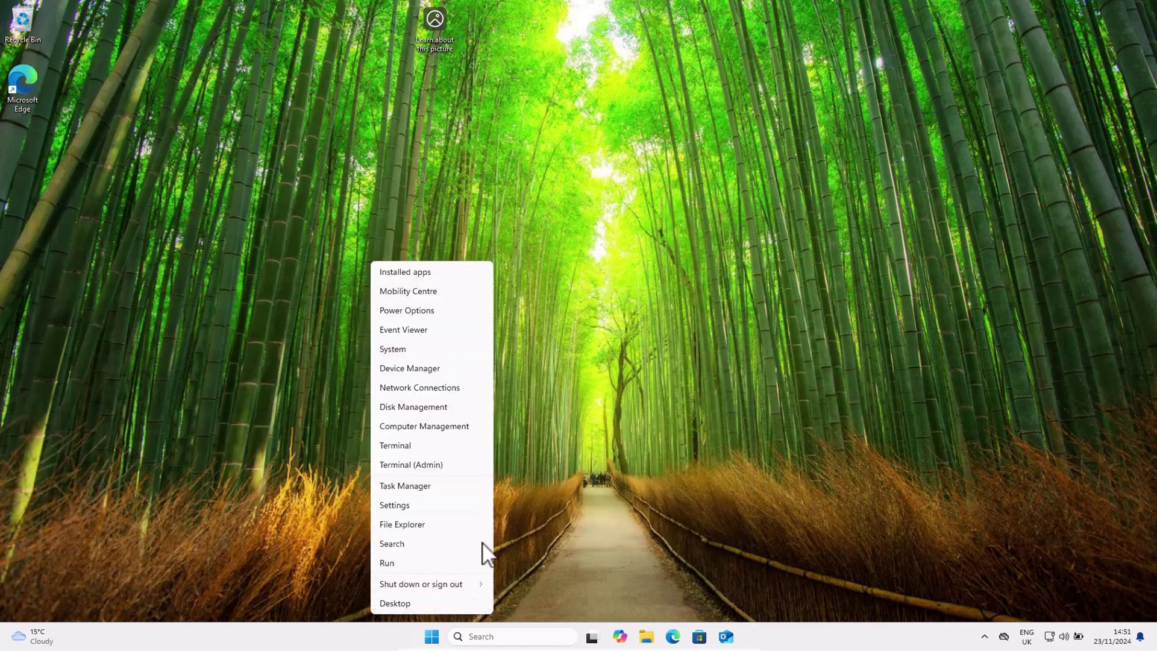
pyautogui.moveTo(478, 583)
pyautogui.click(516, 581)
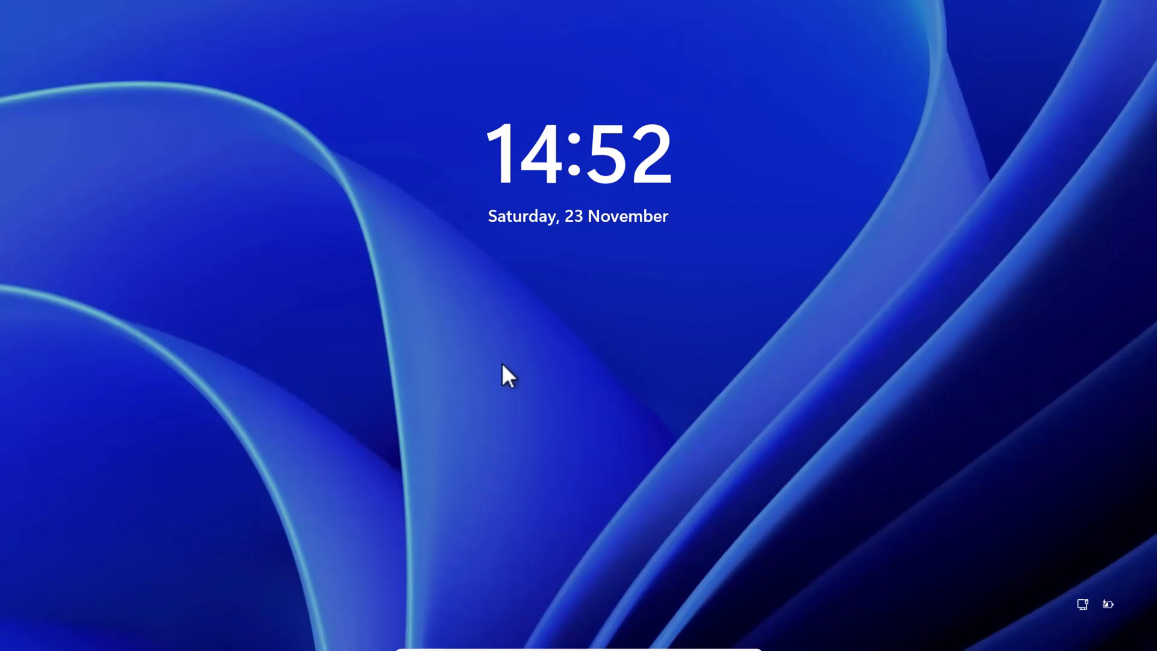
pyautogui.click(502, 364)
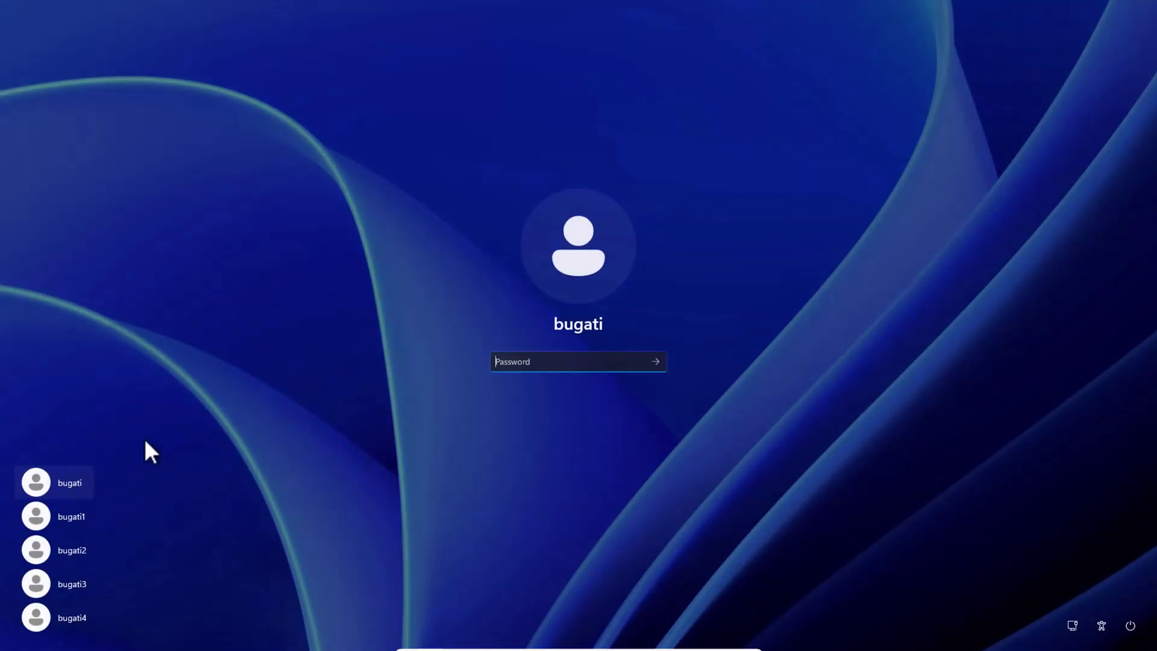
# Step: Check the bugati1, bugati2 and bugati3 sign-in tiles, then reselect the original account
pyautogui.click(79, 481)
pyautogui.click(74, 513)
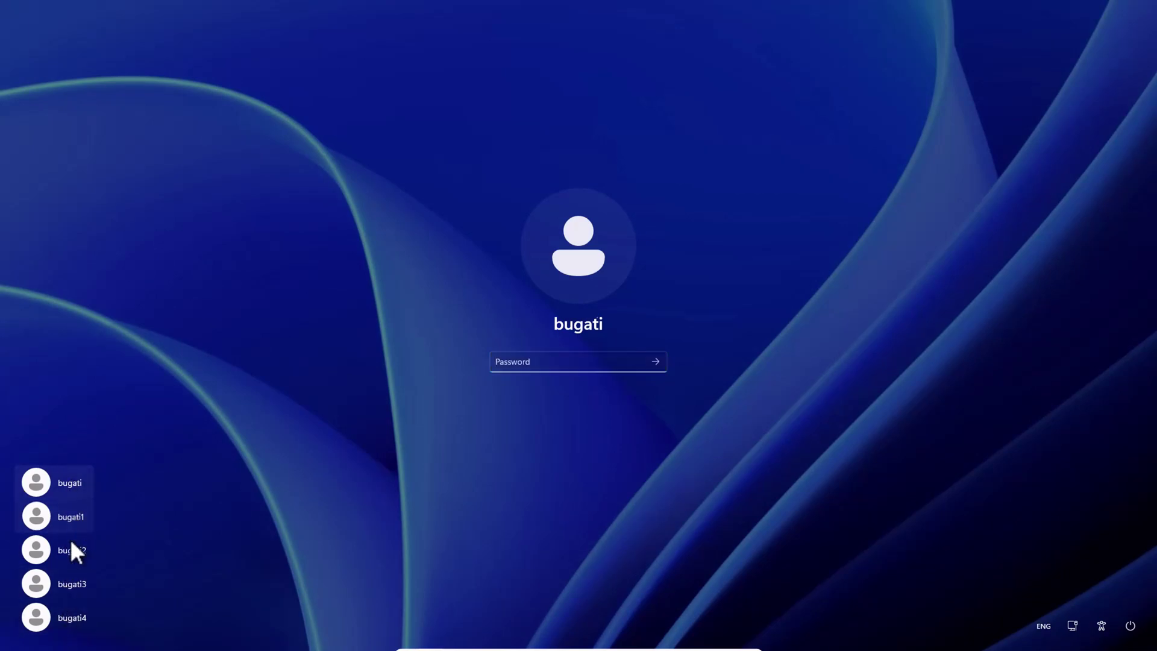
pyautogui.click(70, 550)
pyautogui.click(63, 583)
pyautogui.click(70, 509)
pyautogui.click(72, 483)
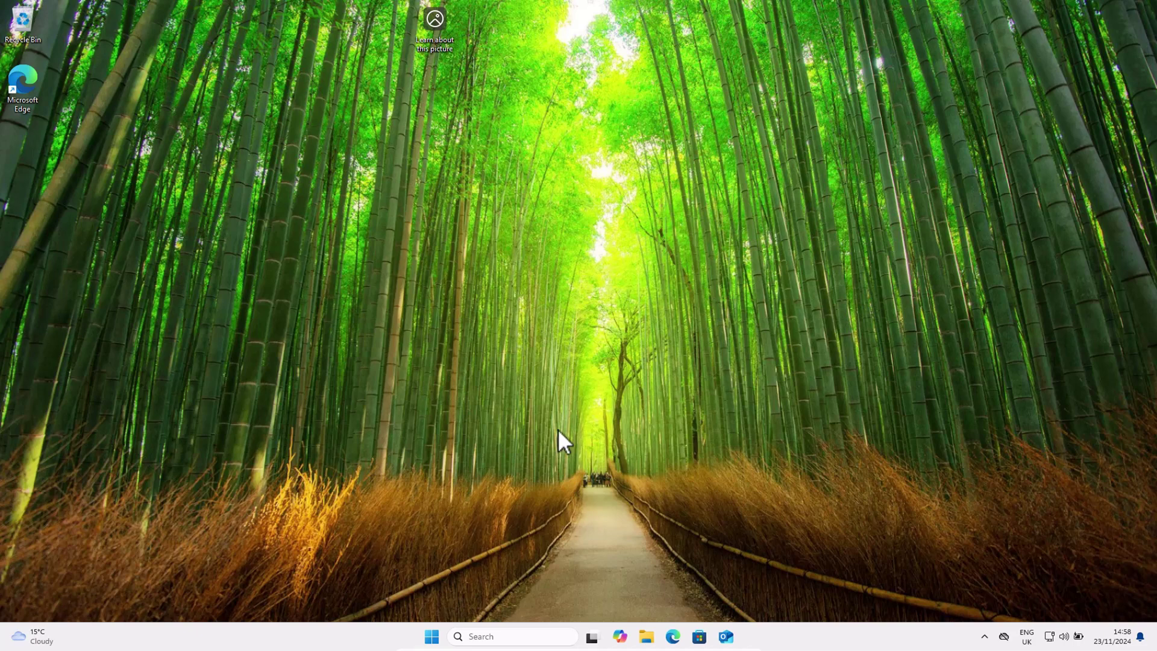
# Step: Launch Computer Management from search and center its window
pyautogui.click(487, 635)
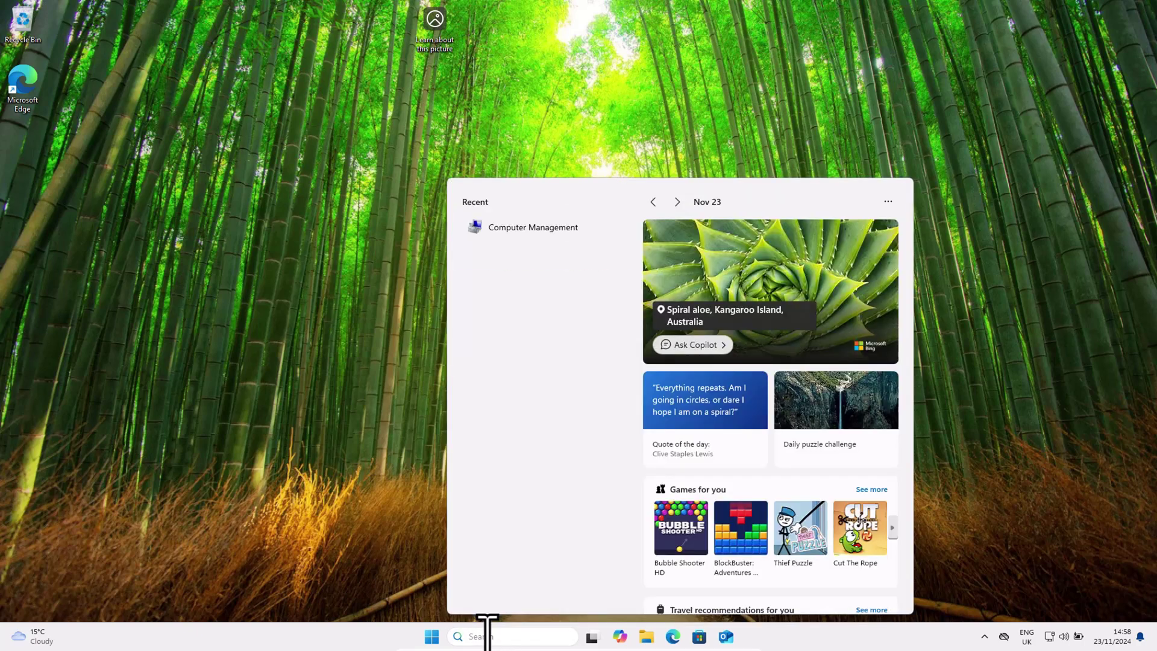
pyautogui.write('c')
pyautogui.click(479, 564)
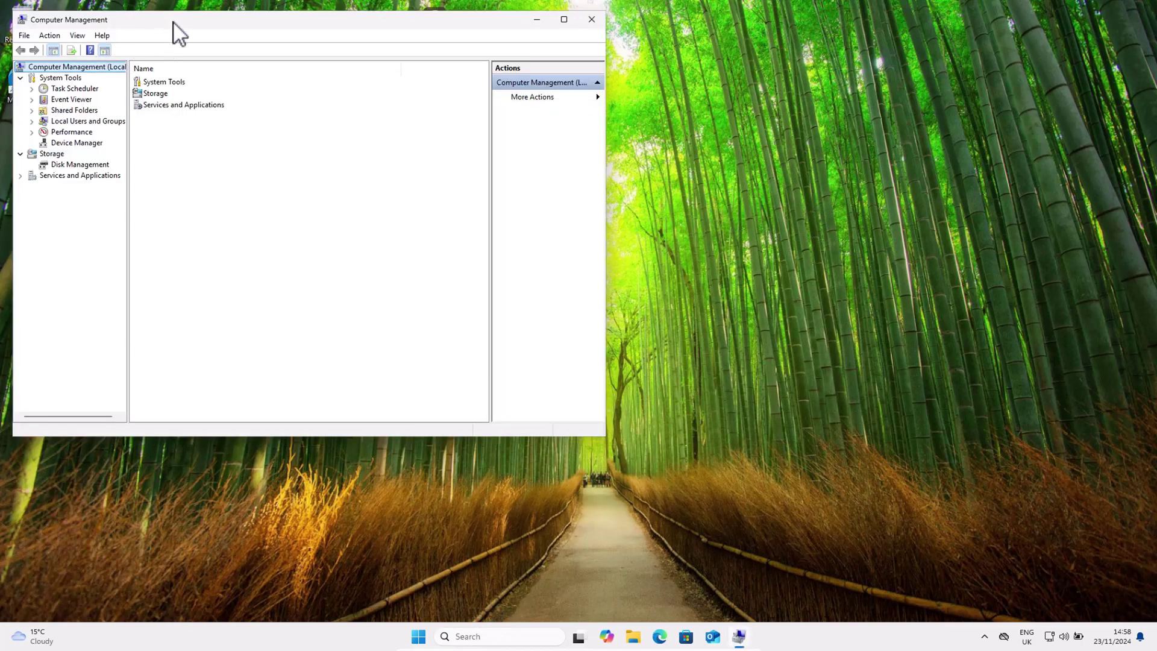
pyautogui.moveTo(174, 24); pyautogui.dragTo(421, 68)
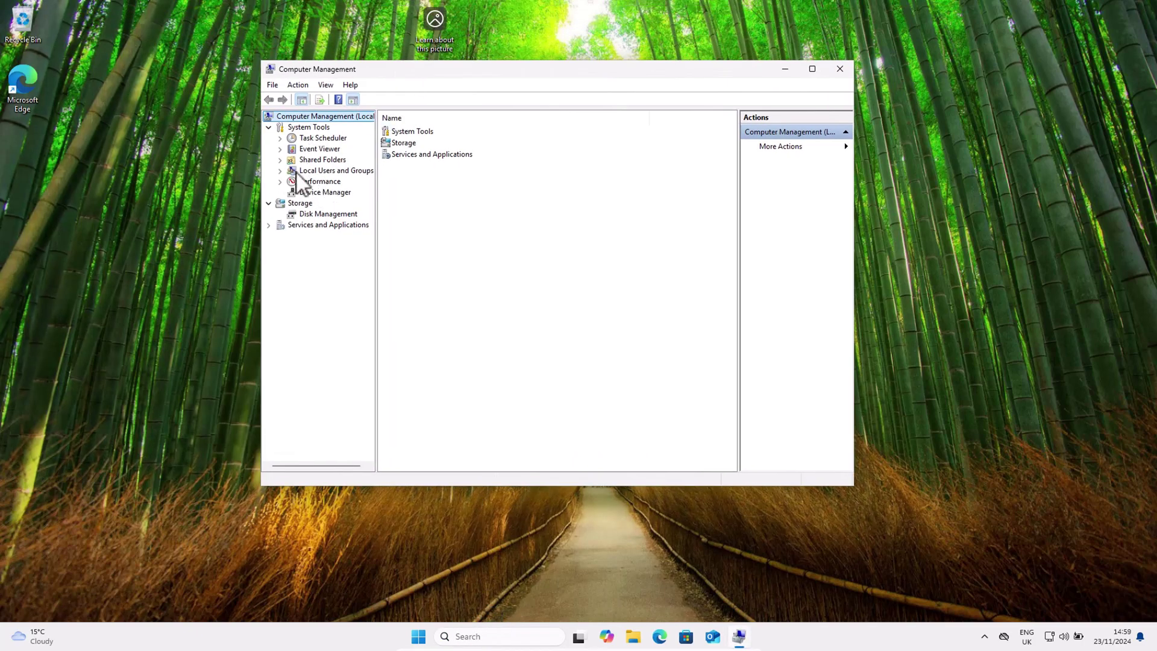
# Step: Expand Local Users and Groups, show Groups, and inspect the Guests and Users groups
pyautogui.click(347, 172)
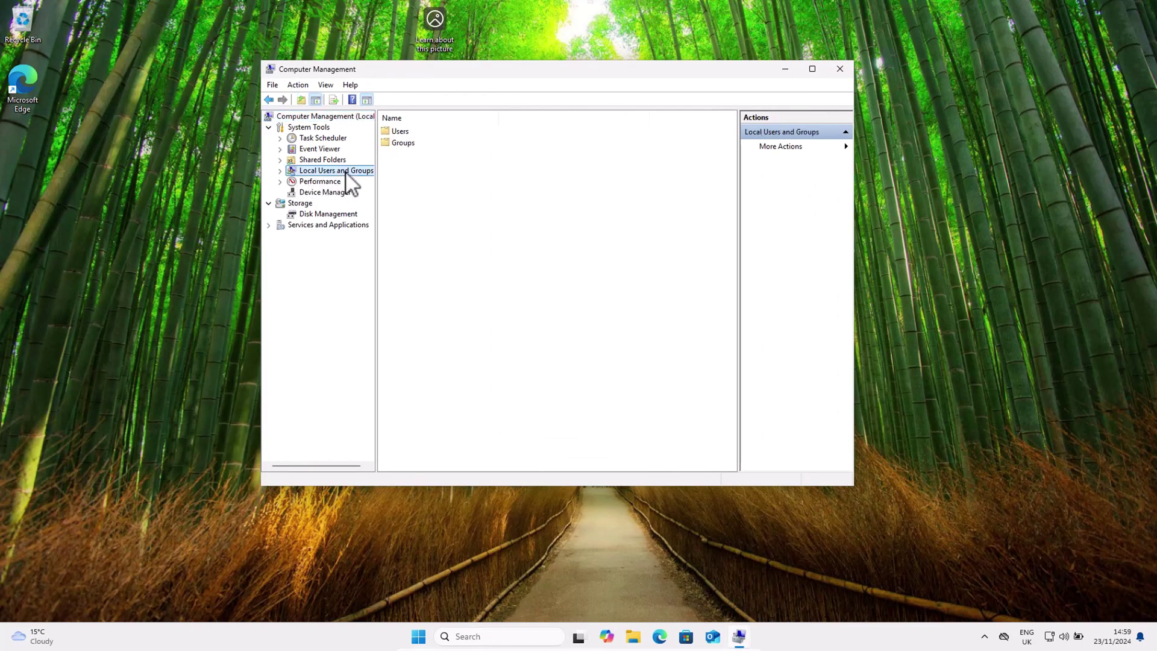
pyautogui.doubleClick(346, 172)
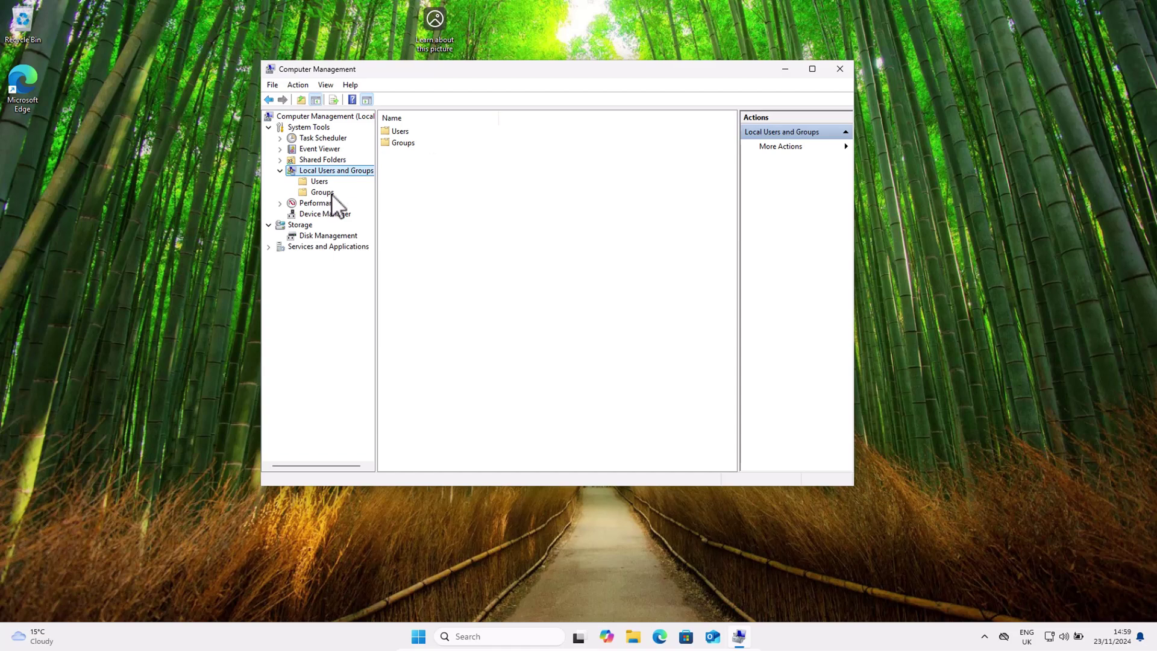
pyautogui.click(321, 193)
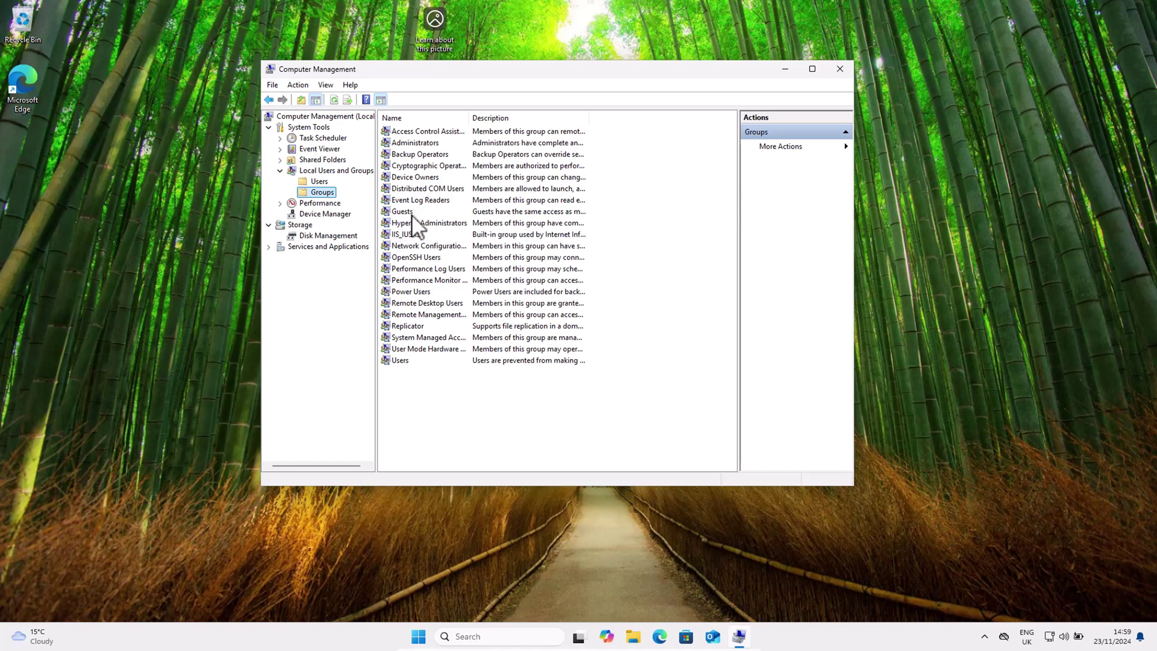
pyautogui.click(418, 214)
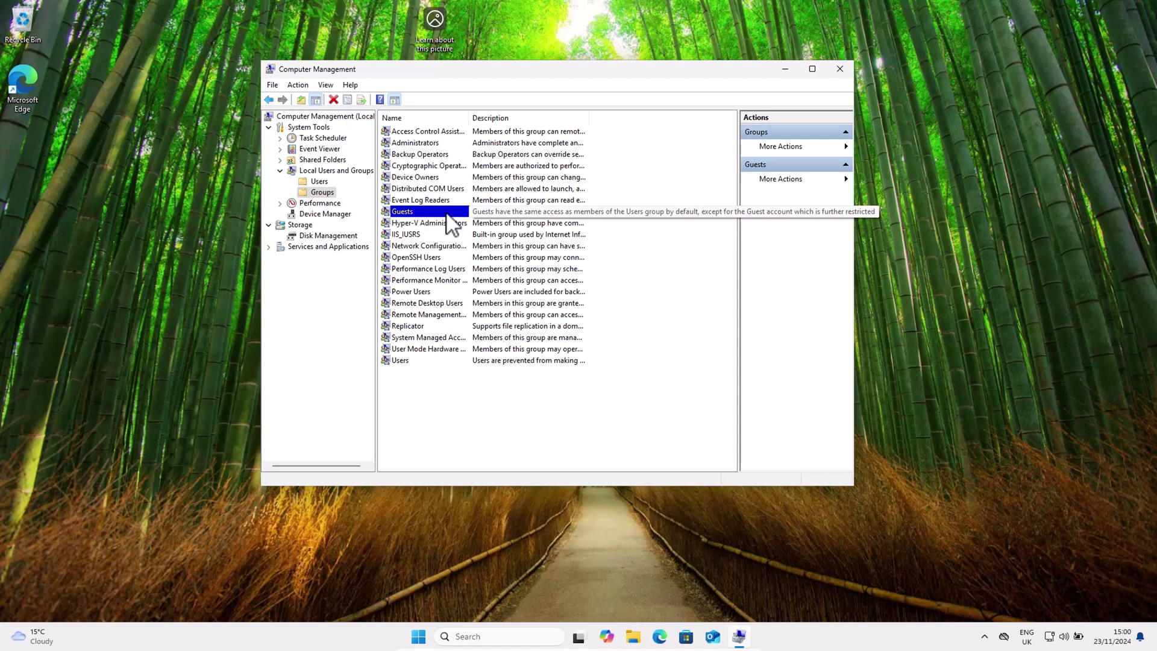
pyautogui.click(419, 362)
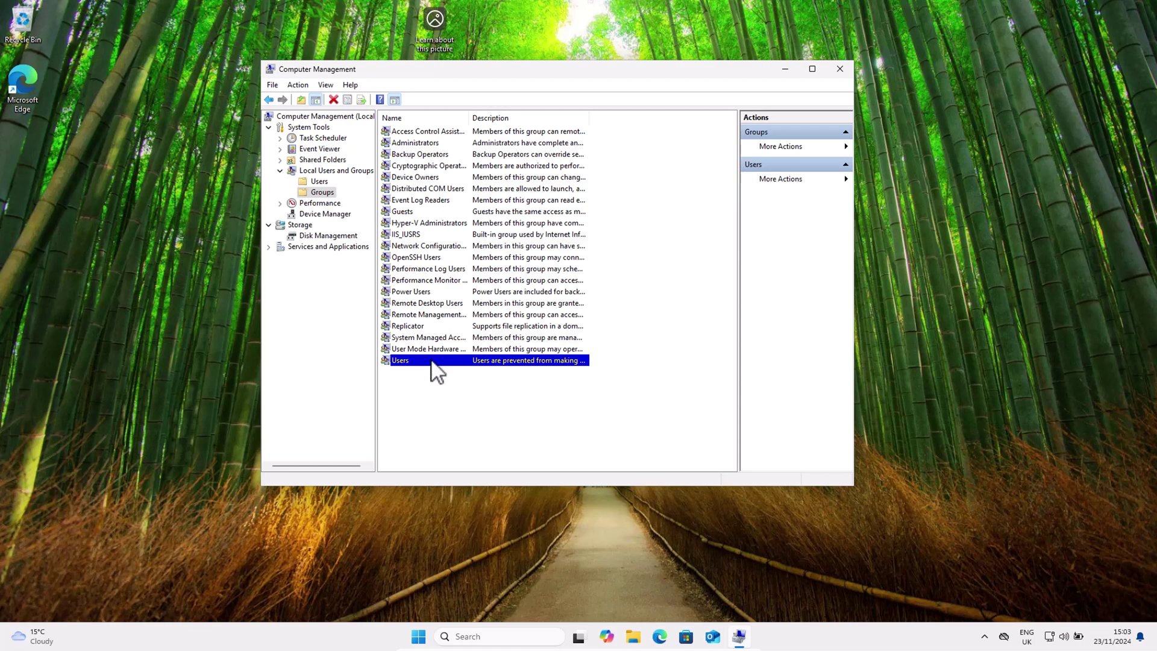
pyautogui.doubleClick(432, 361)
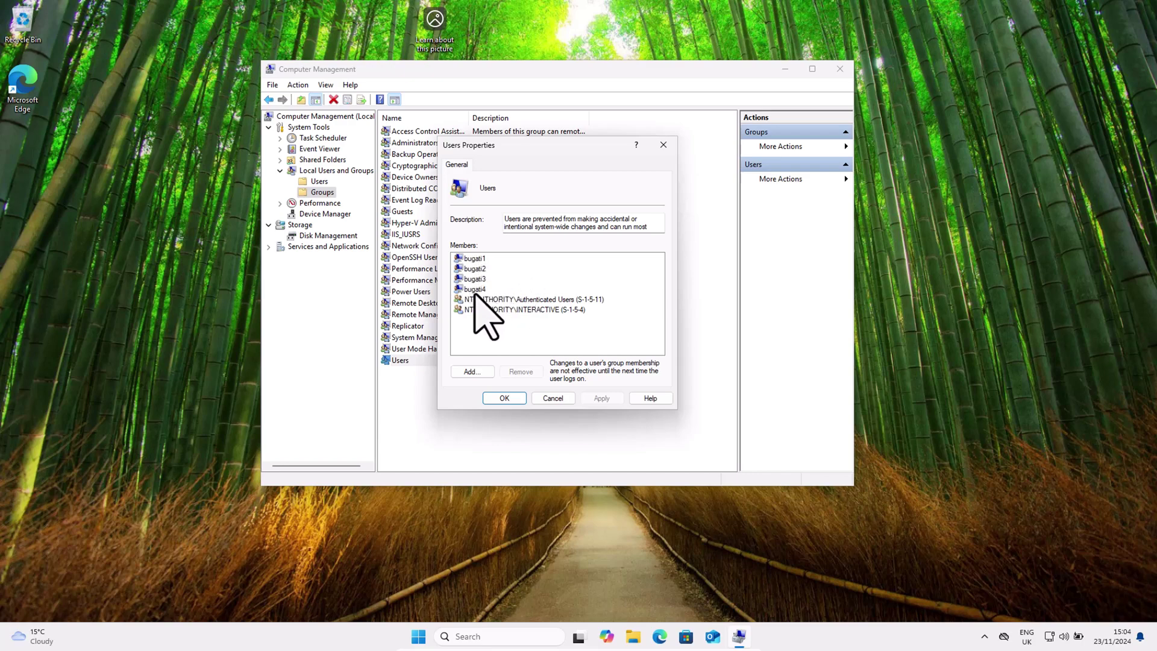
pyautogui.click(664, 146)
pyautogui.click(410, 212)
pyautogui.press('F2')
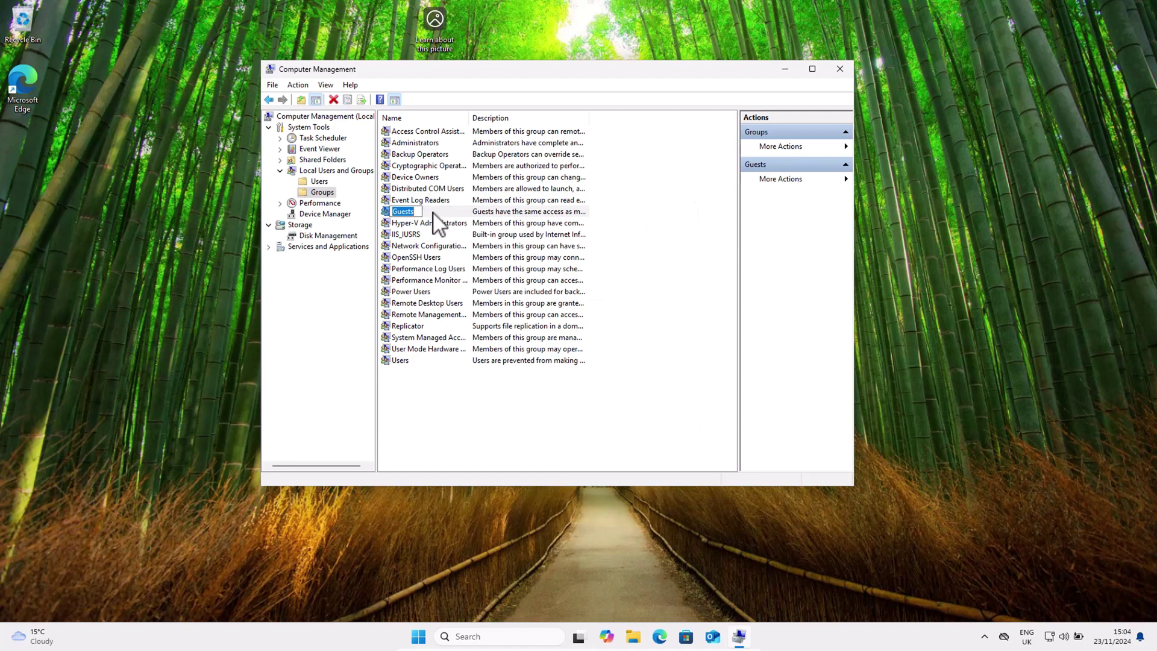
# Step: Add bugati1 as a member of the Guests group
pyautogui.doubleClick(432, 212)
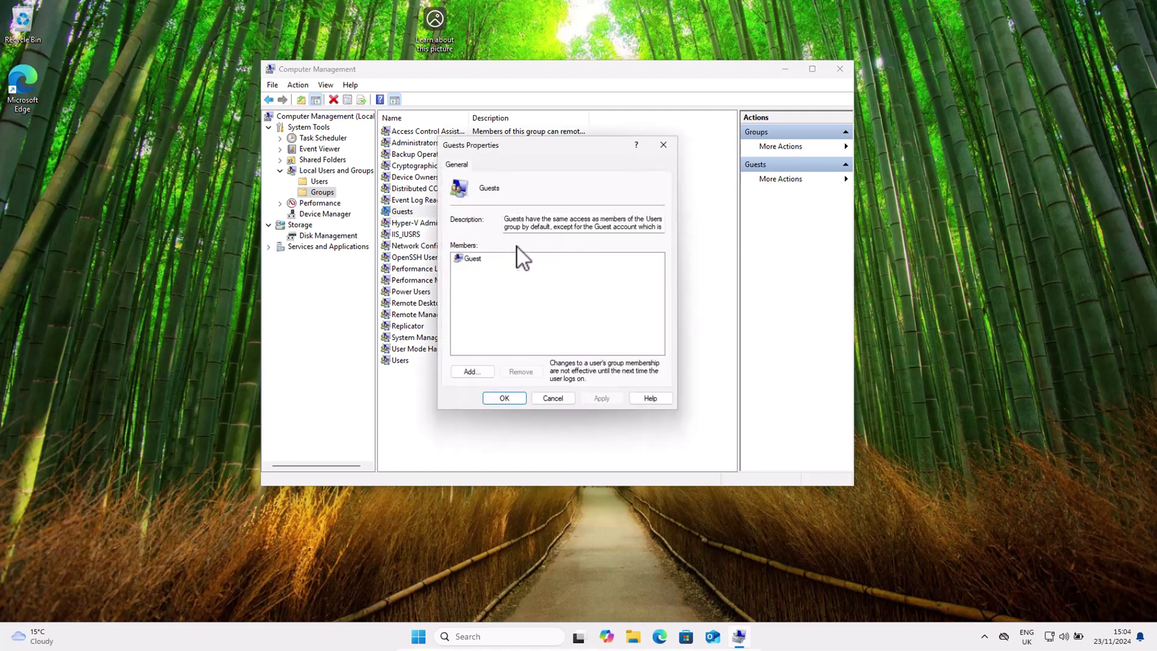
pyautogui.click(471, 374)
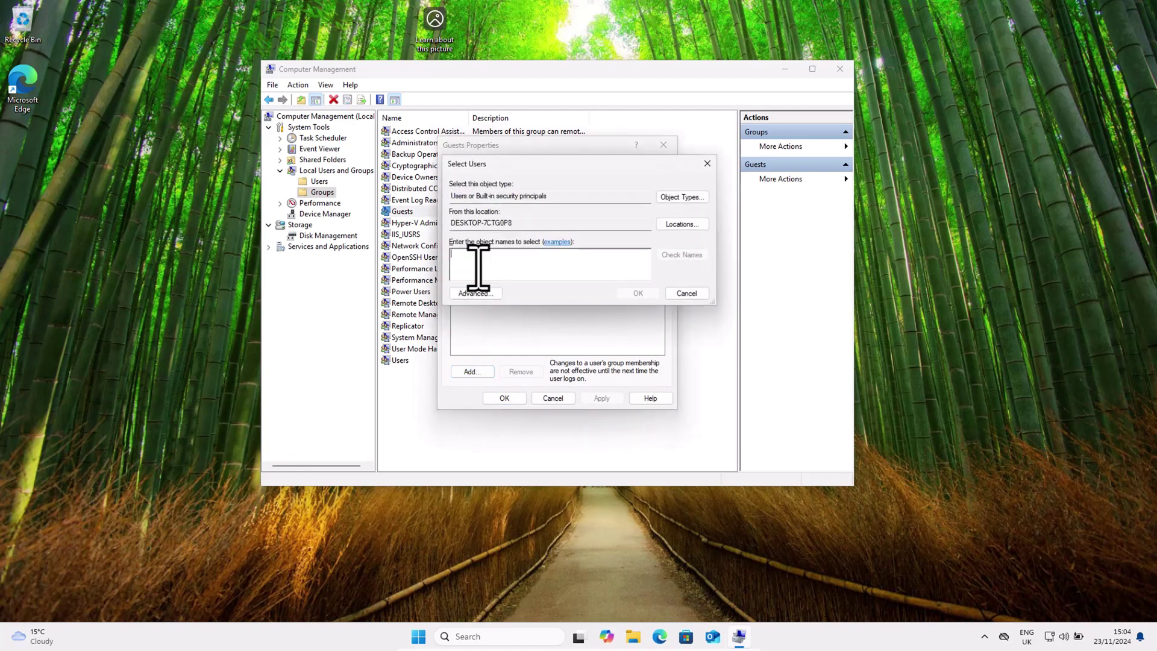
pyautogui.write('bugati1')
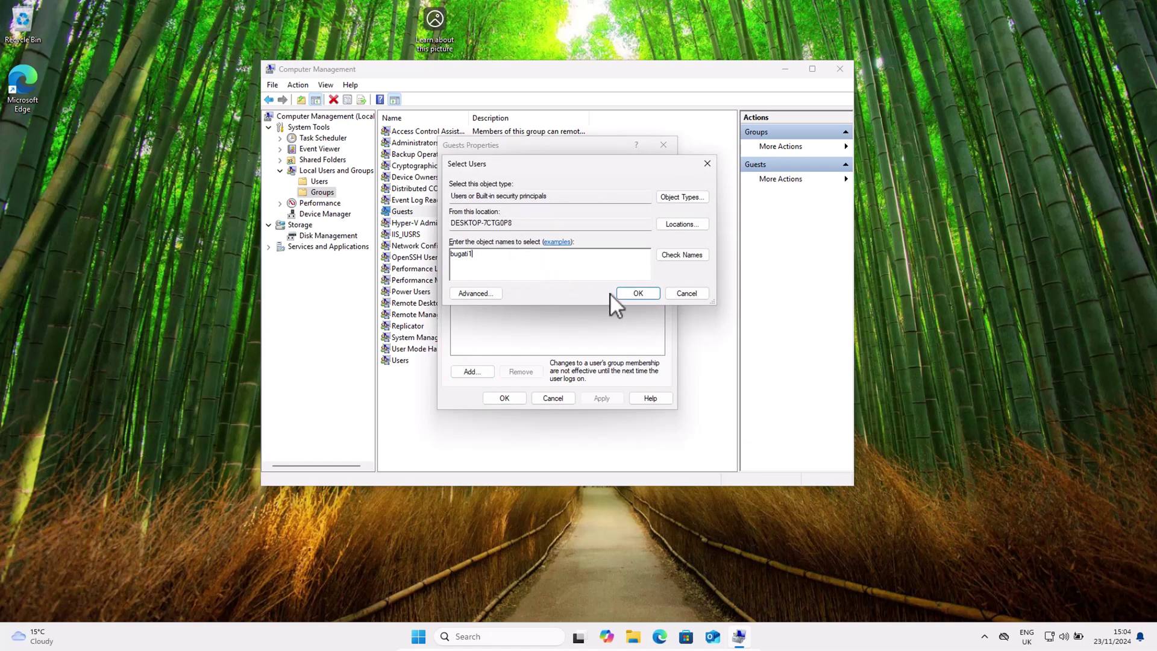
pyautogui.click(633, 292)
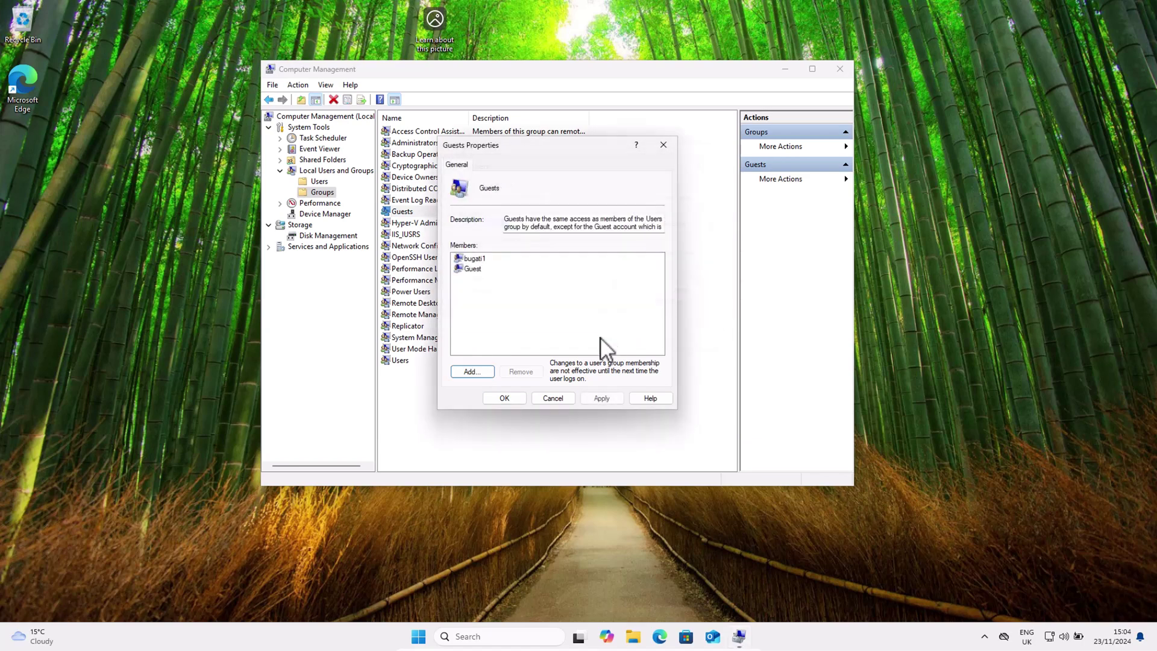
# Step: Add bugati2 to Guests as well and apply the membership change
pyautogui.click(479, 372)
pyautogui.write('bugati2')
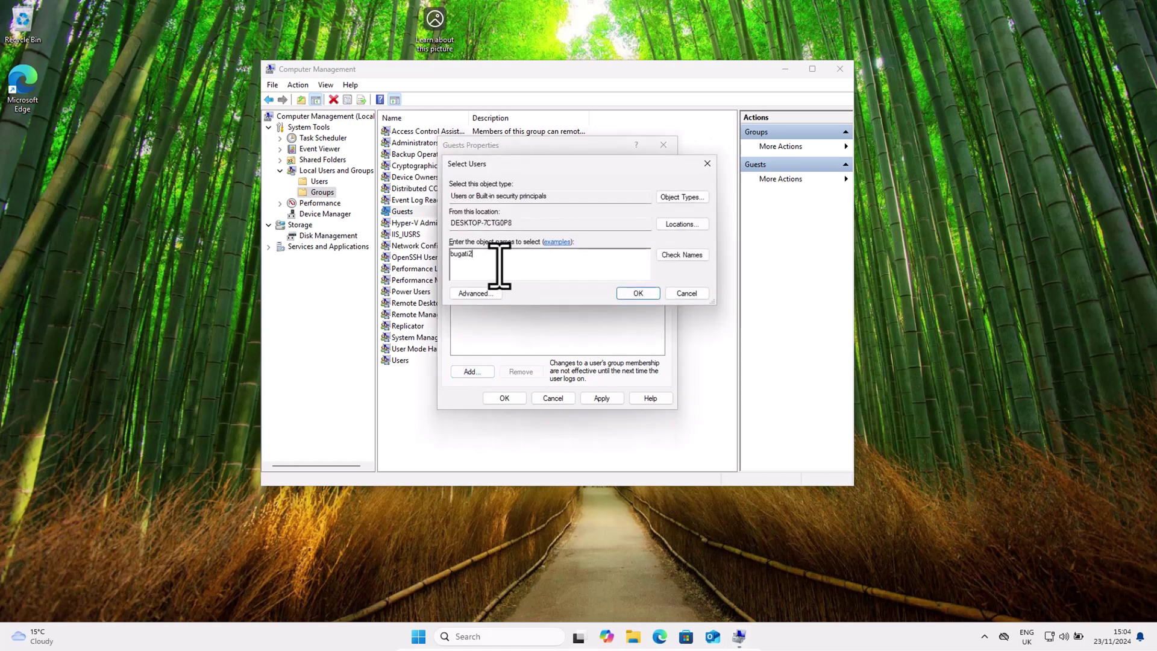
pyautogui.click(627, 360)
pyautogui.press('Return')
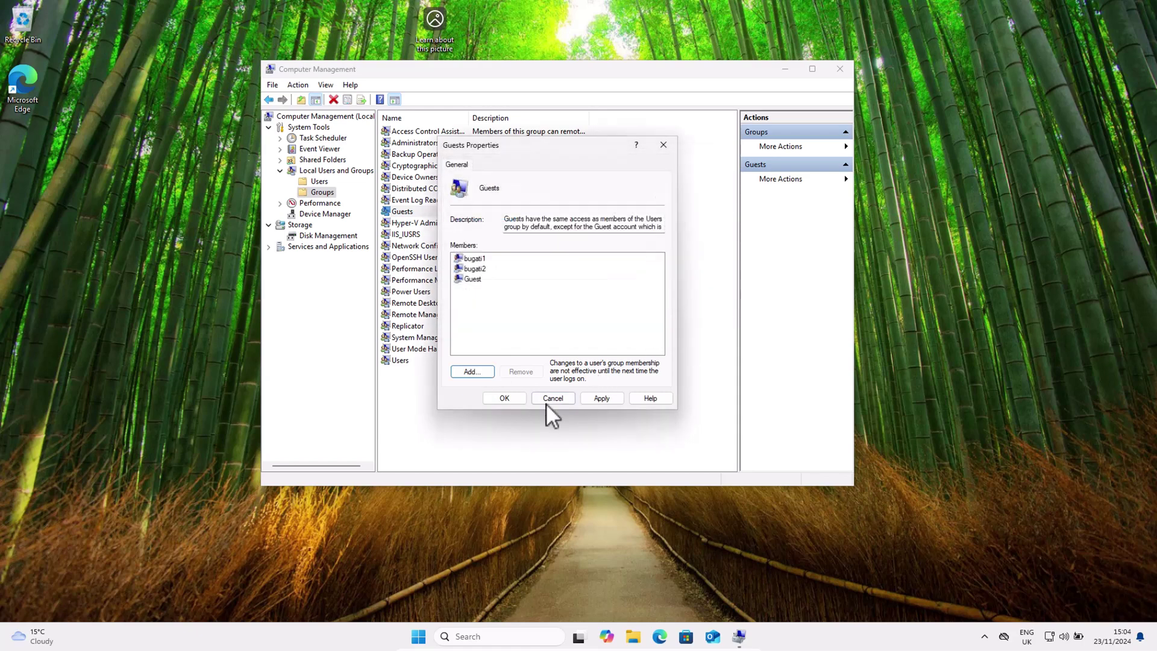
pyautogui.click(609, 399)
pyautogui.click(499, 399)
pyautogui.click(399, 361)
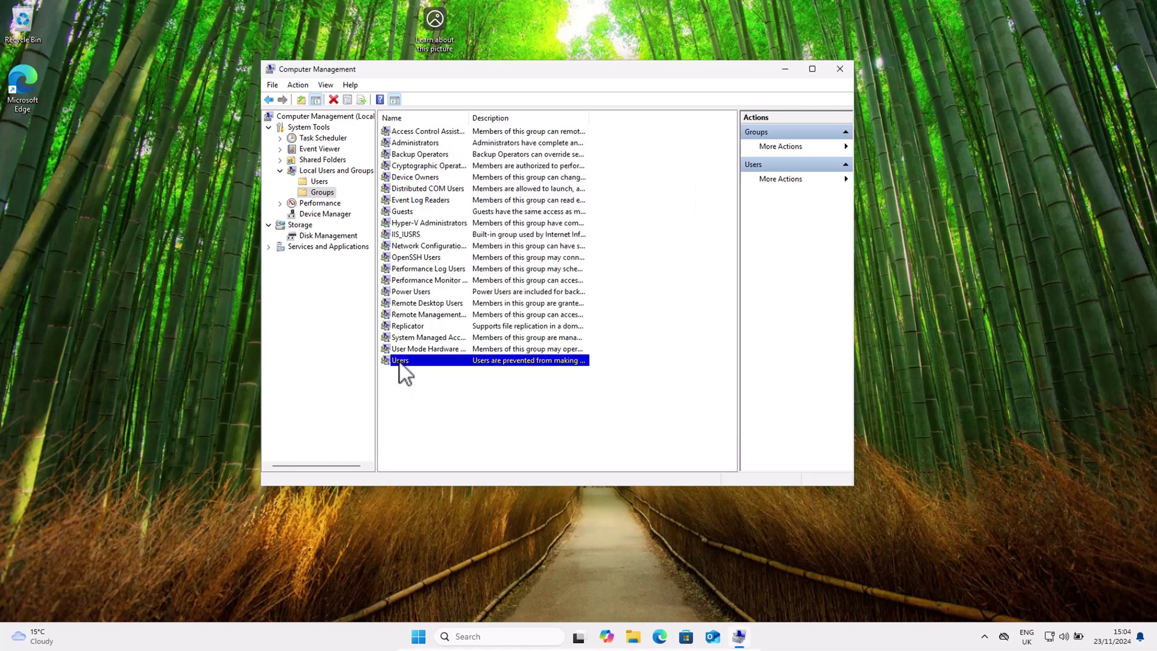
# Step: Remove bugati1 and bugati2 from the Users group's members
pyautogui.doubleClick(400, 361)
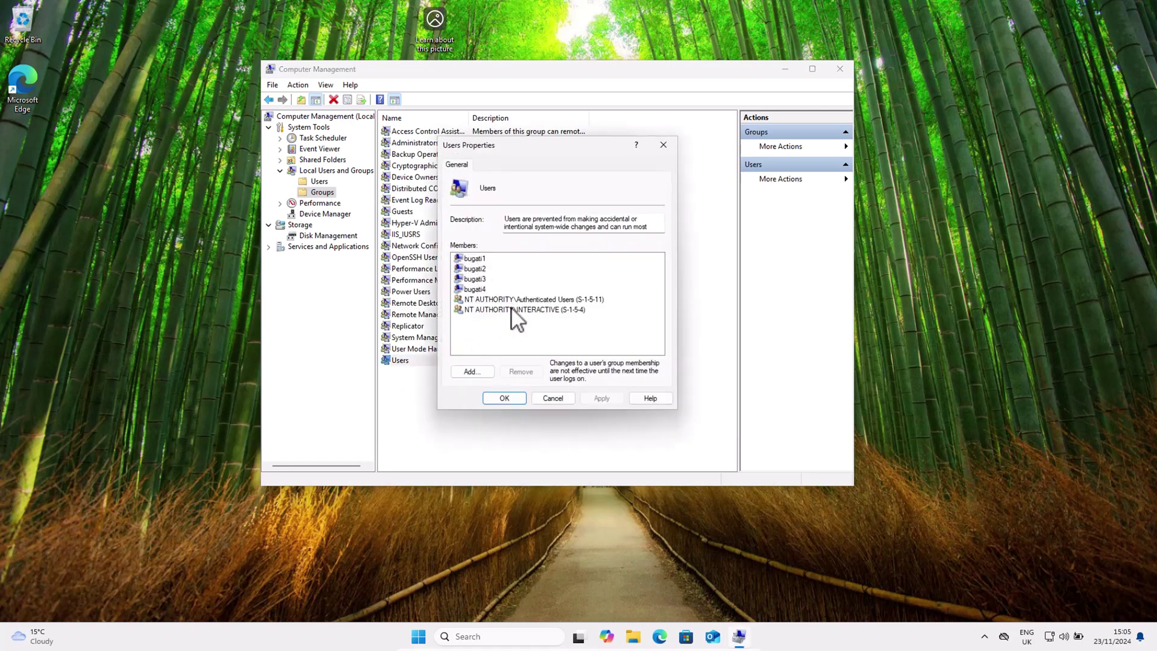
pyautogui.click(476, 259)
pyautogui.click(520, 372)
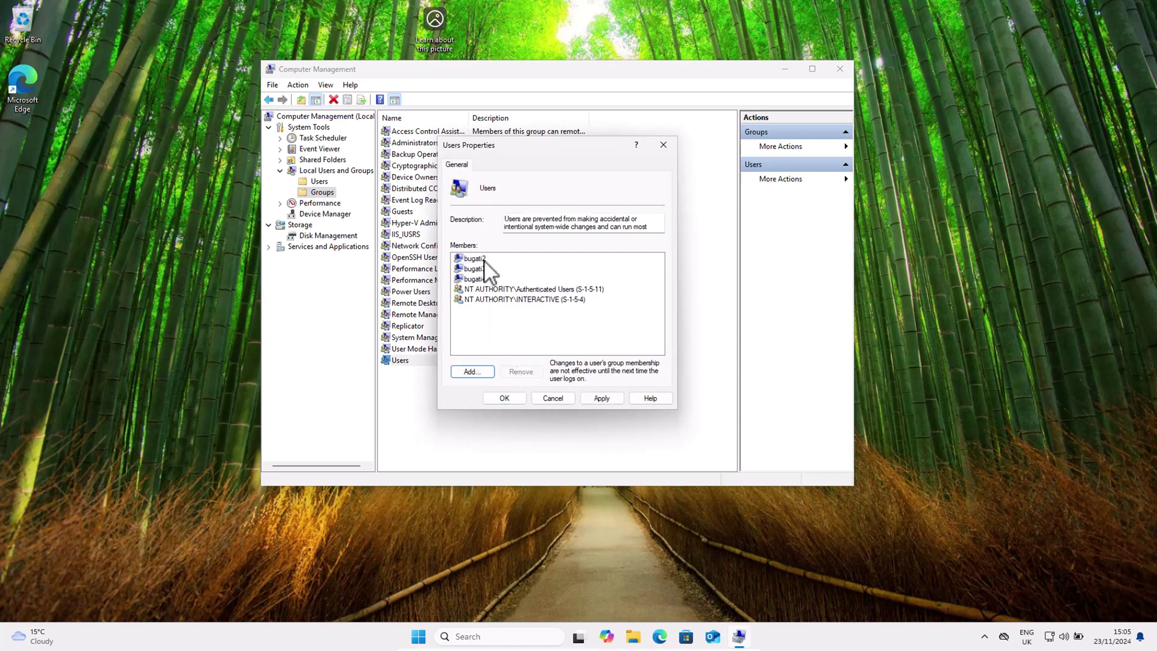
pyautogui.click(519, 372)
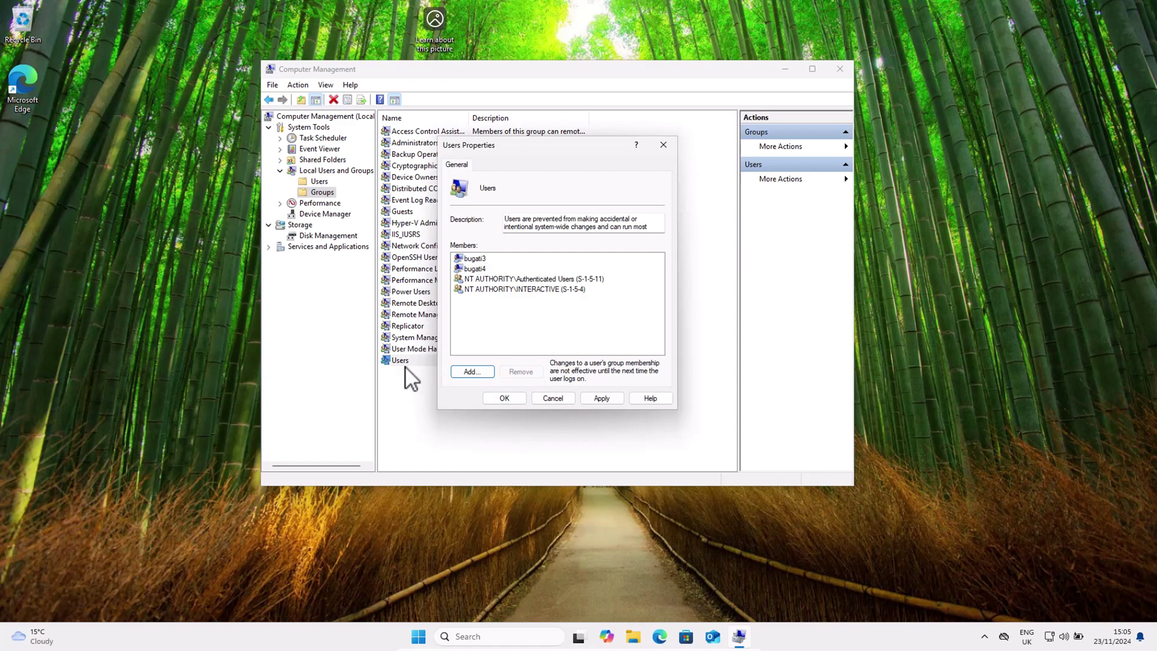
pyautogui.press('Escape')
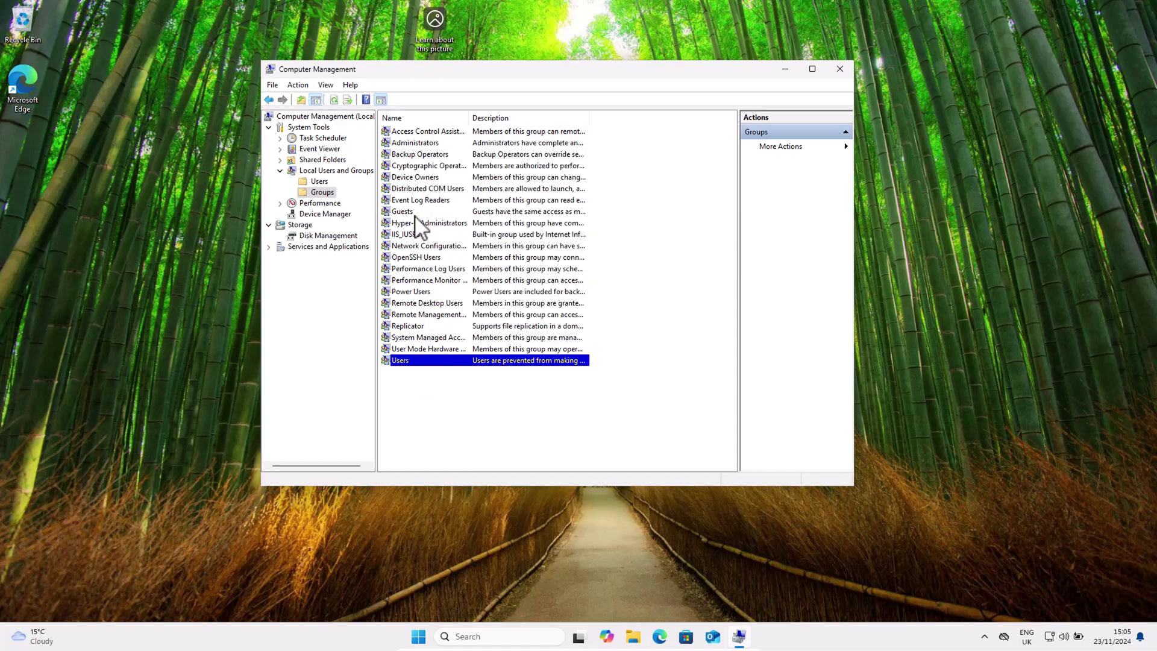
# Step: Recheck the Guests members, confirm the Users changes, and close Computer Management
pyautogui.doubleClick(421, 213)
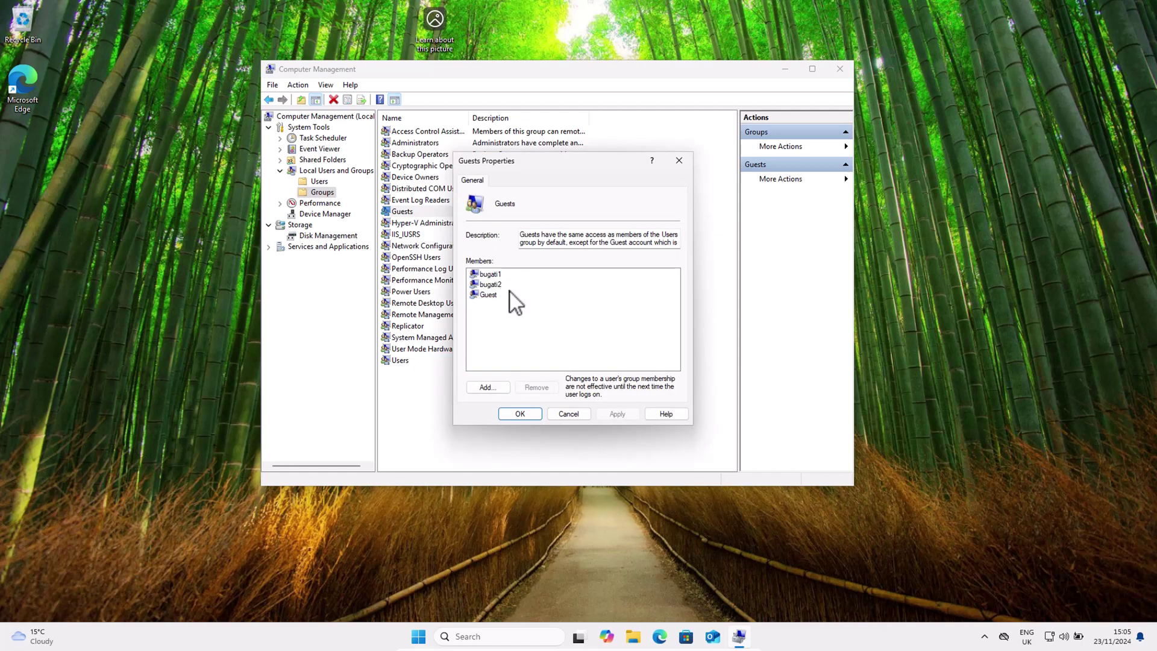
pyautogui.press('Escape')
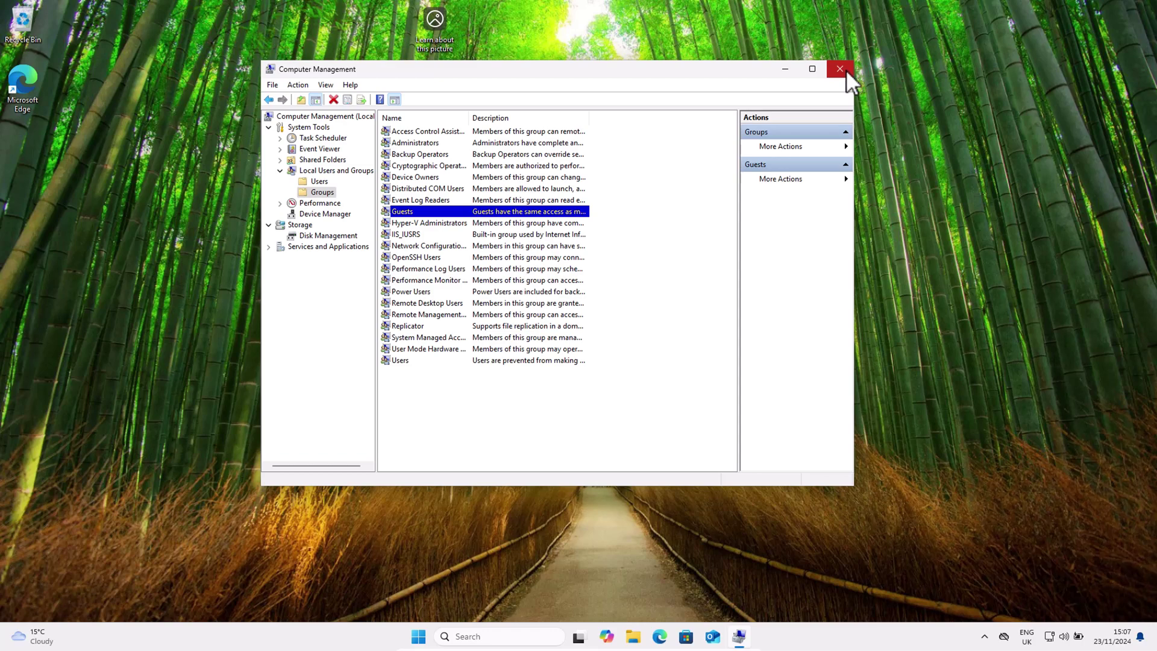
pyautogui.click(846, 70)
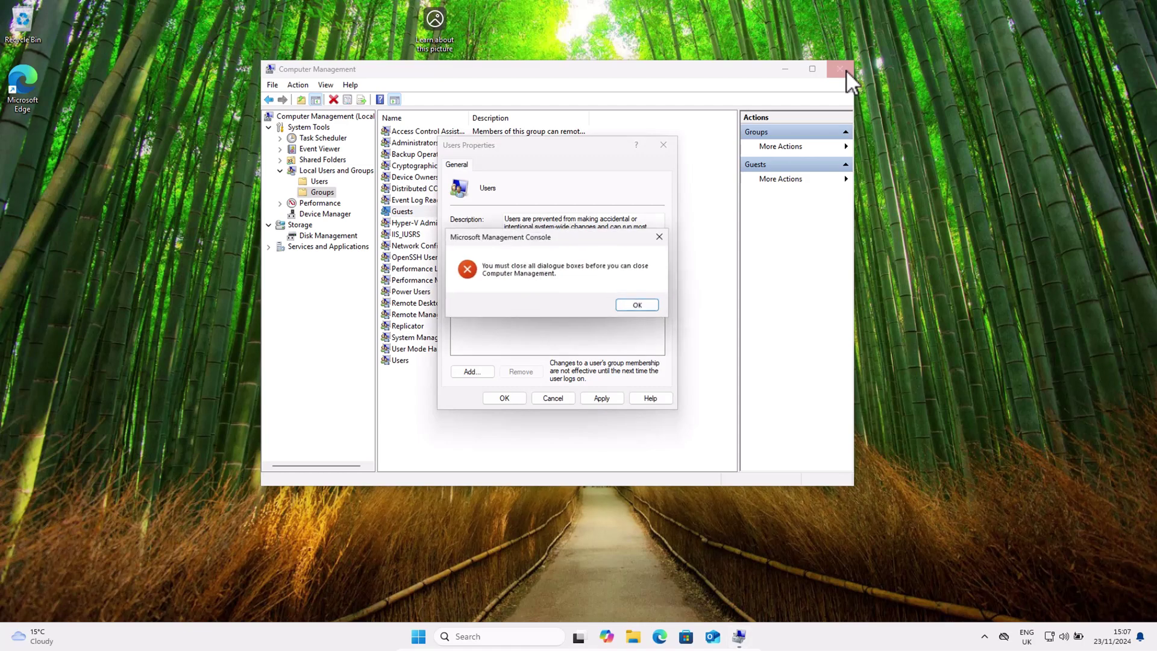
pyautogui.click(664, 236)
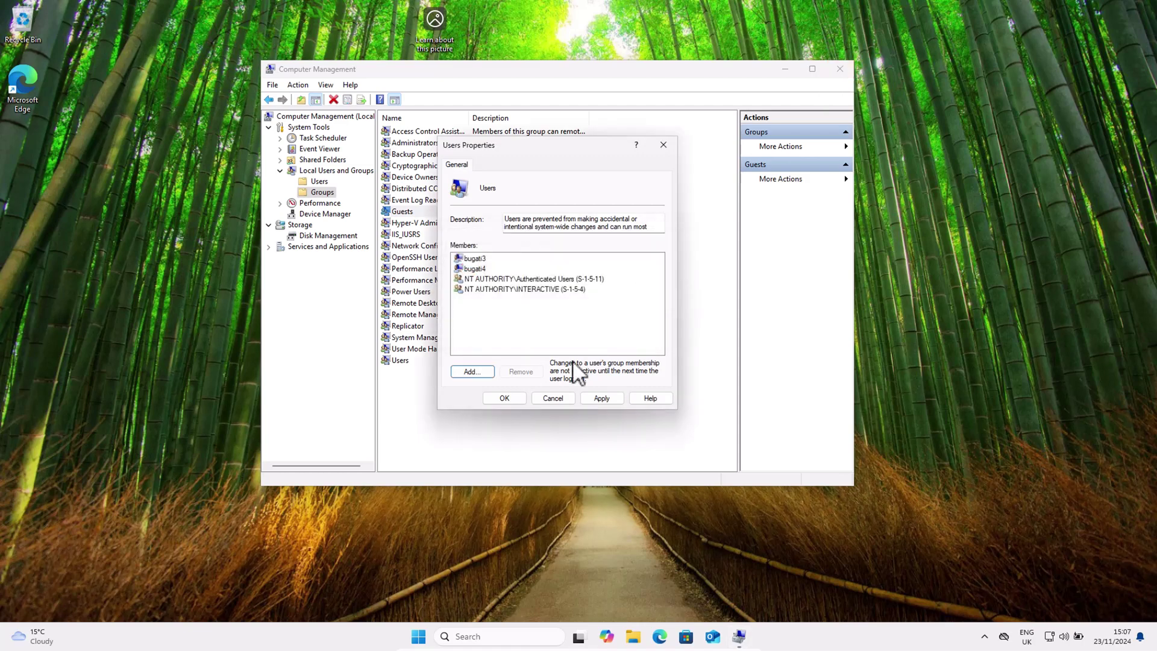
pyautogui.click(501, 398)
pyautogui.click(838, 69)
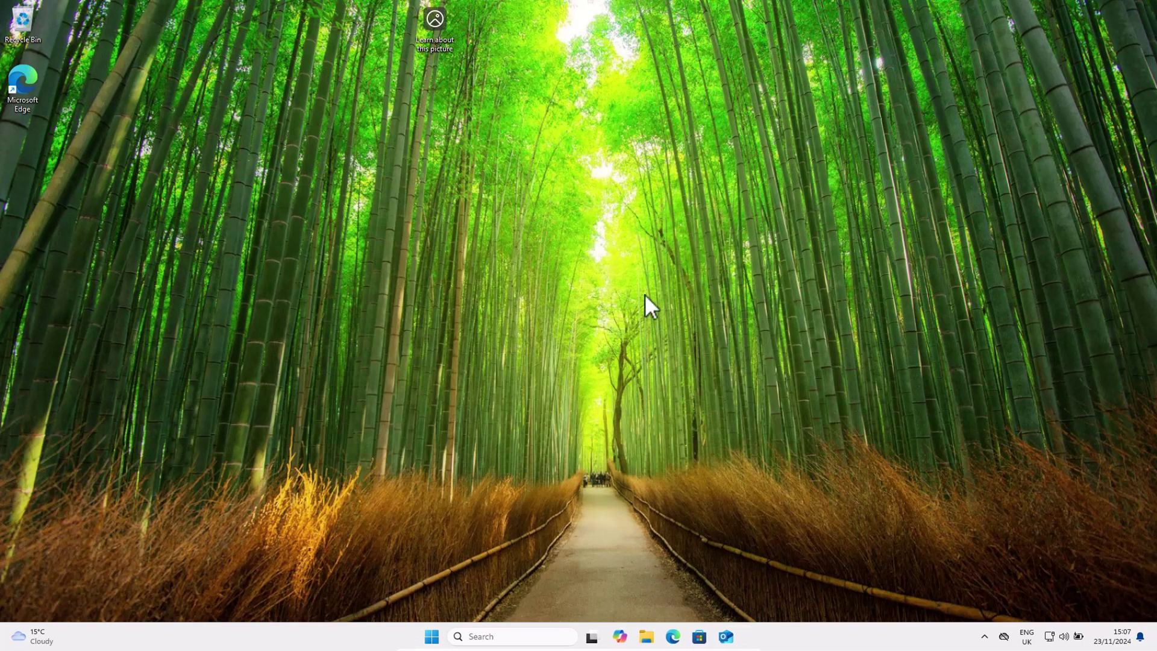
# Step: Go to Settings > Privacy & security > Windows Security and open Virus & threat protection
pyautogui.rightClick(432, 636)
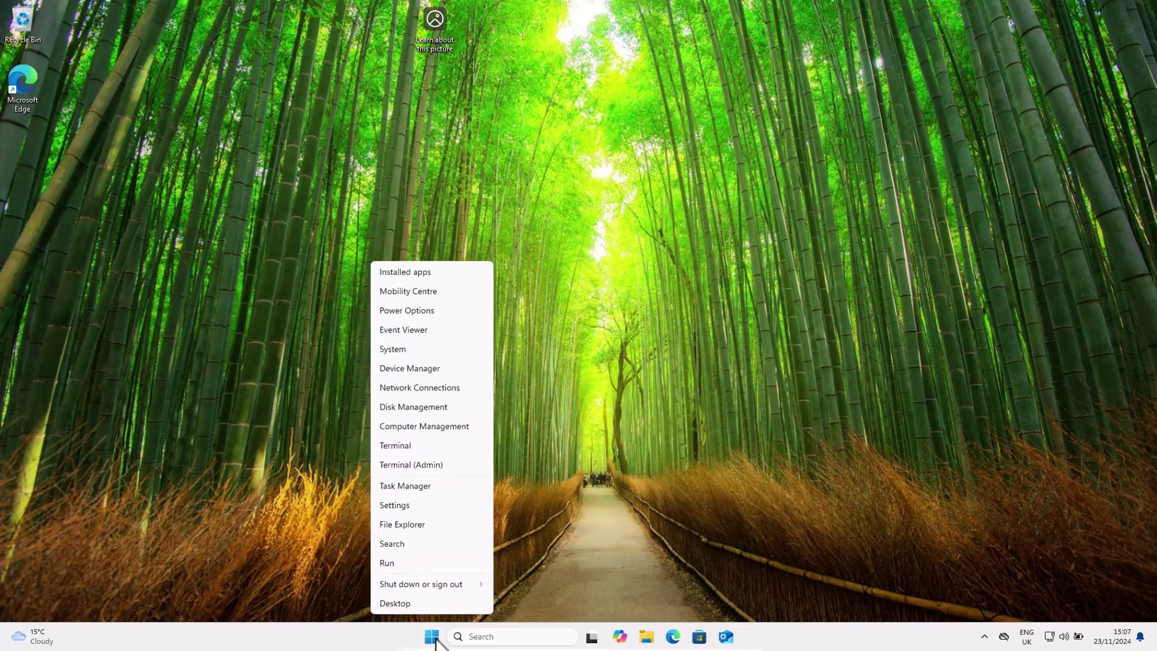
pyautogui.click(420, 506)
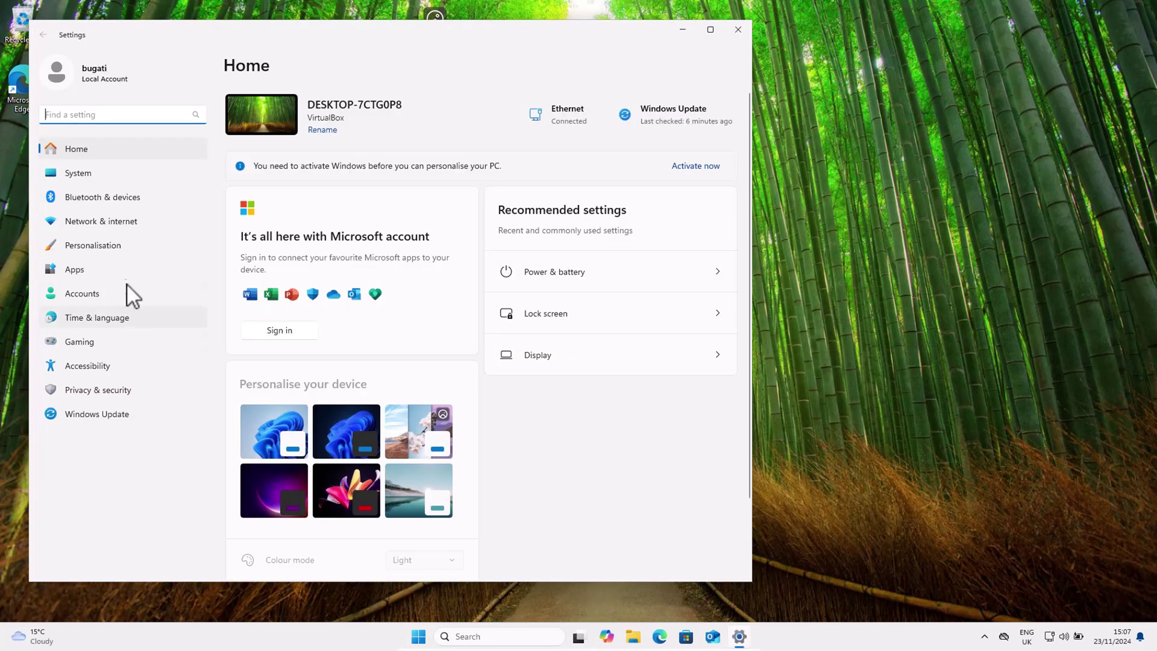
pyautogui.click(84, 392)
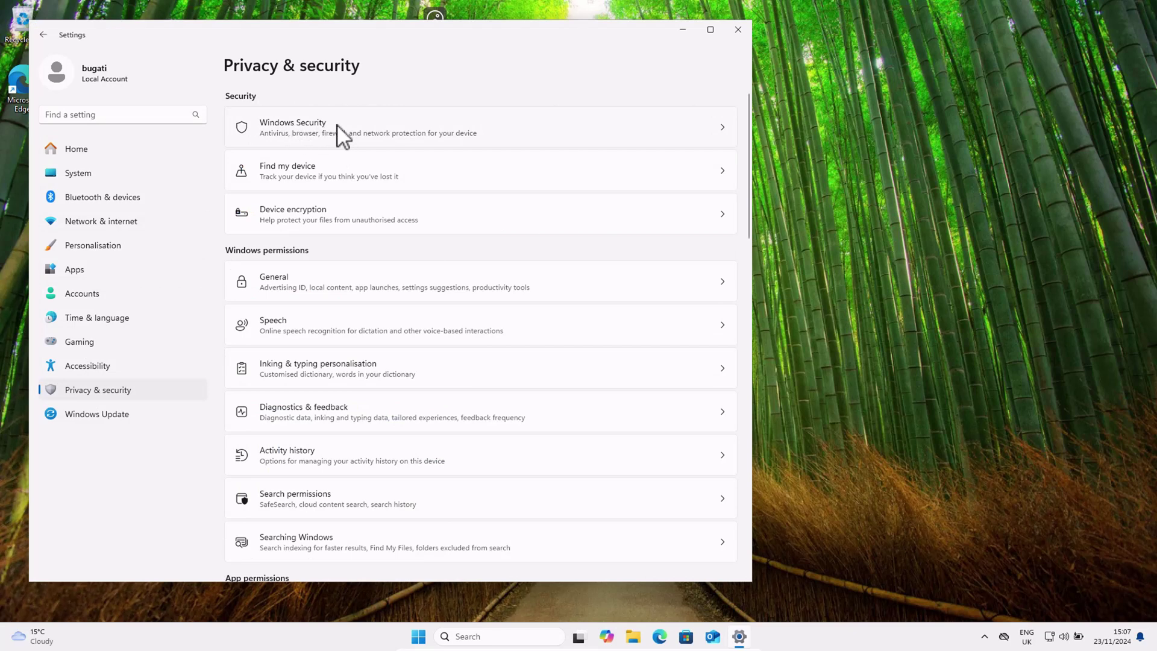
pyautogui.click(338, 126)
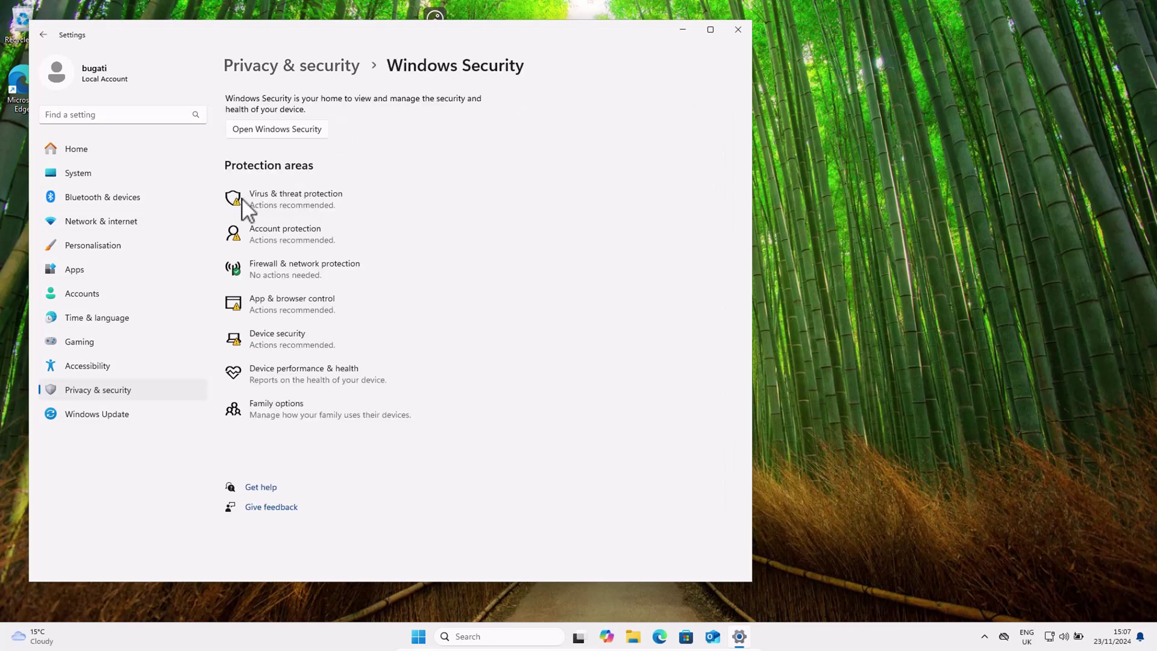
pyautogui.click(314, 194)
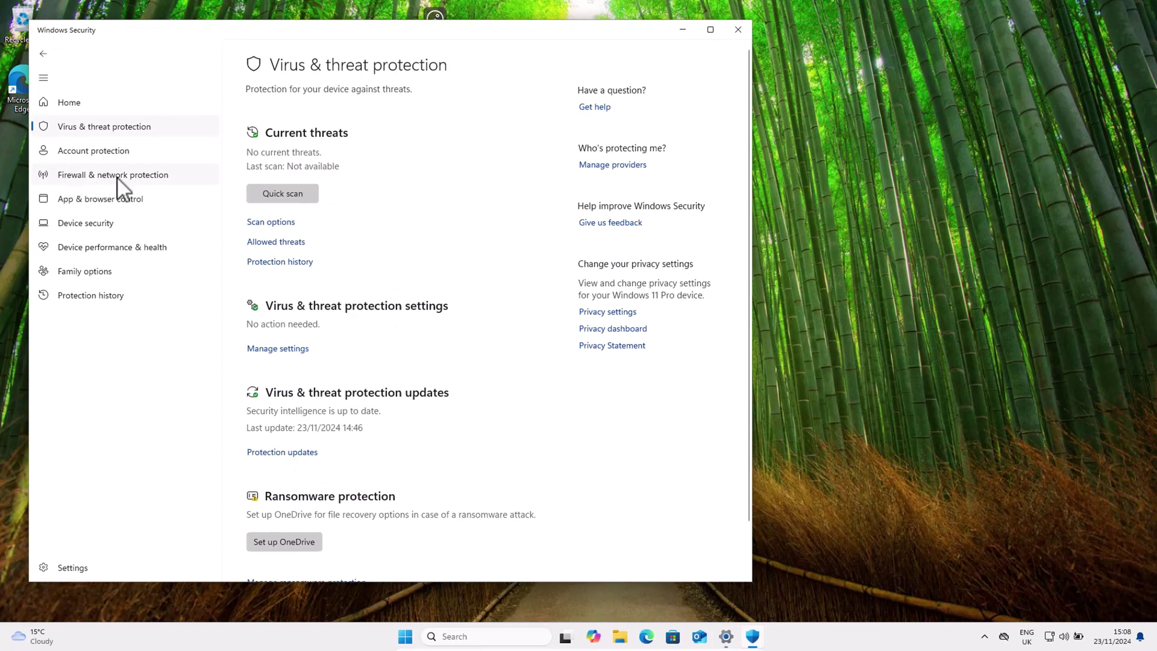
# Step: Verify the firewall is on for domain, private and public networks, then close Windows Security
pyautogui.click(162, 183)
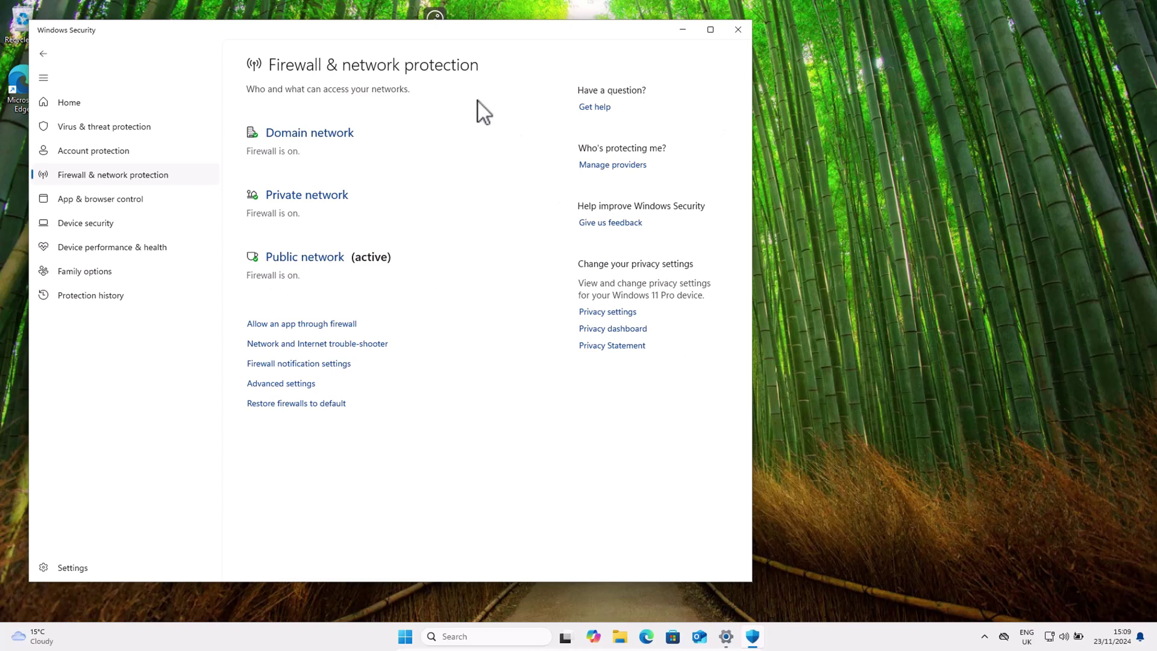
pyautogui.click(743, 27)
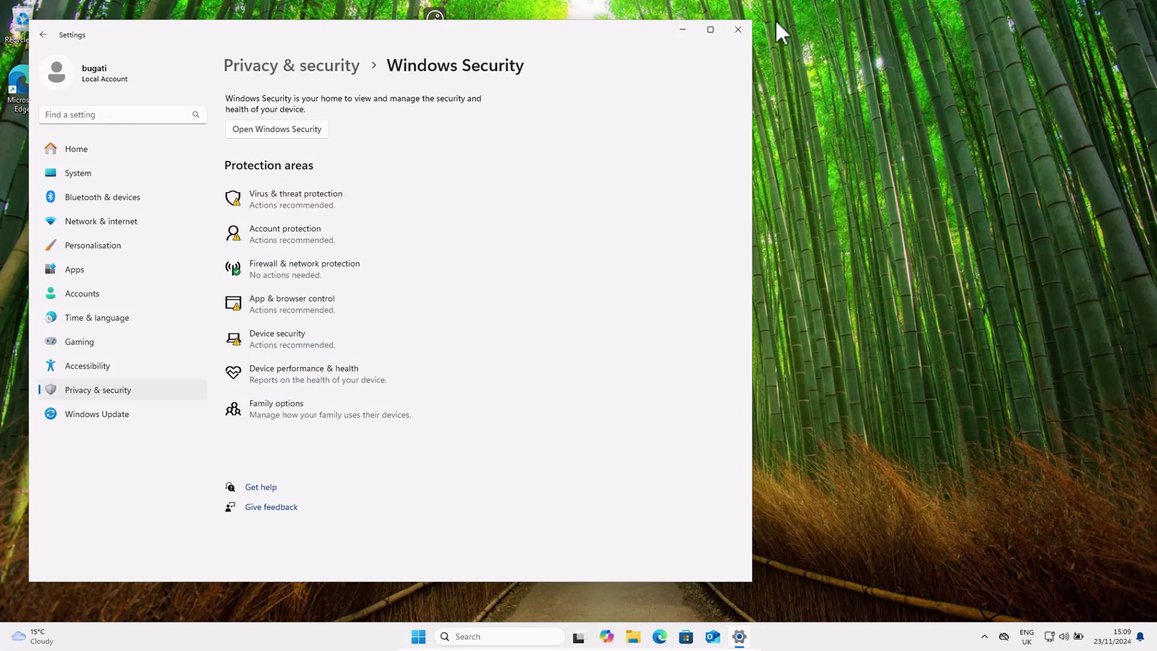
# Step: Reopen Settings from the Win+X menu and switch 'Get the latest updates as soon as they're available' On under Windows Update
pyautogui.click(734, 29)
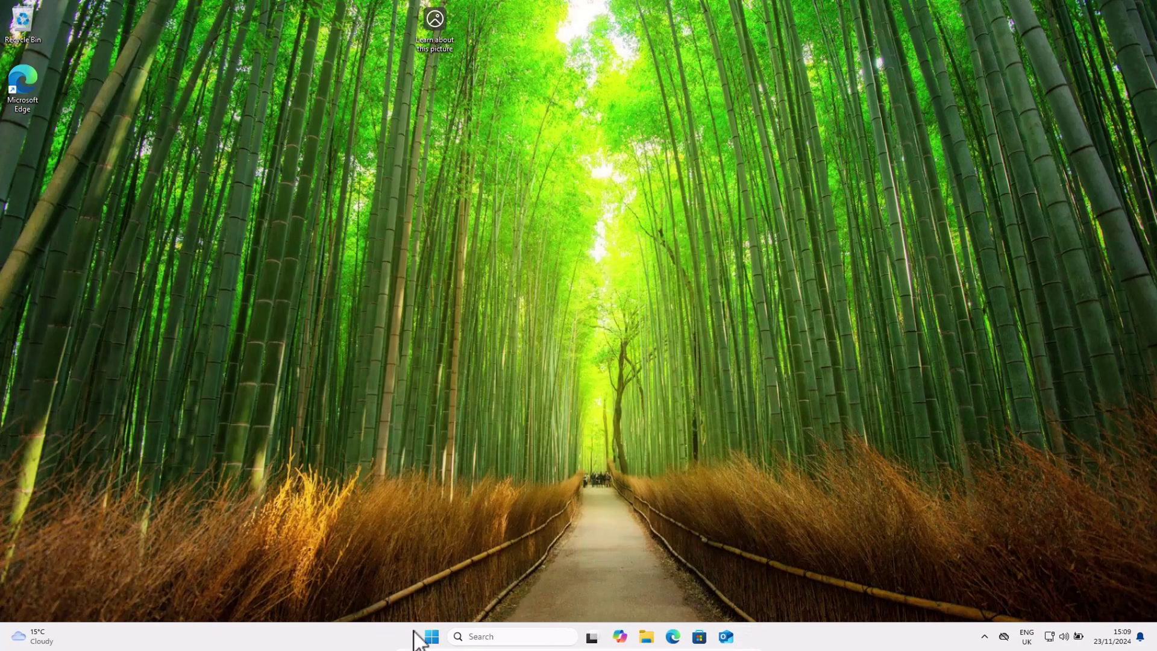
pyautogui.rightClick(430, 641)
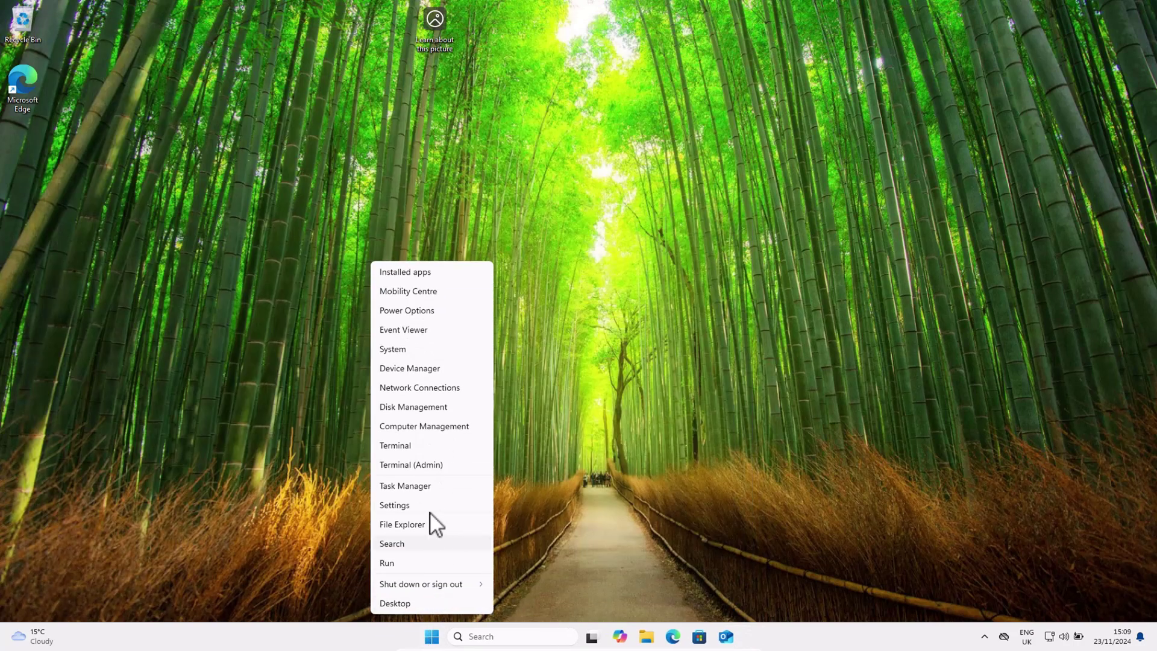
pyautogui.click(429, 511)
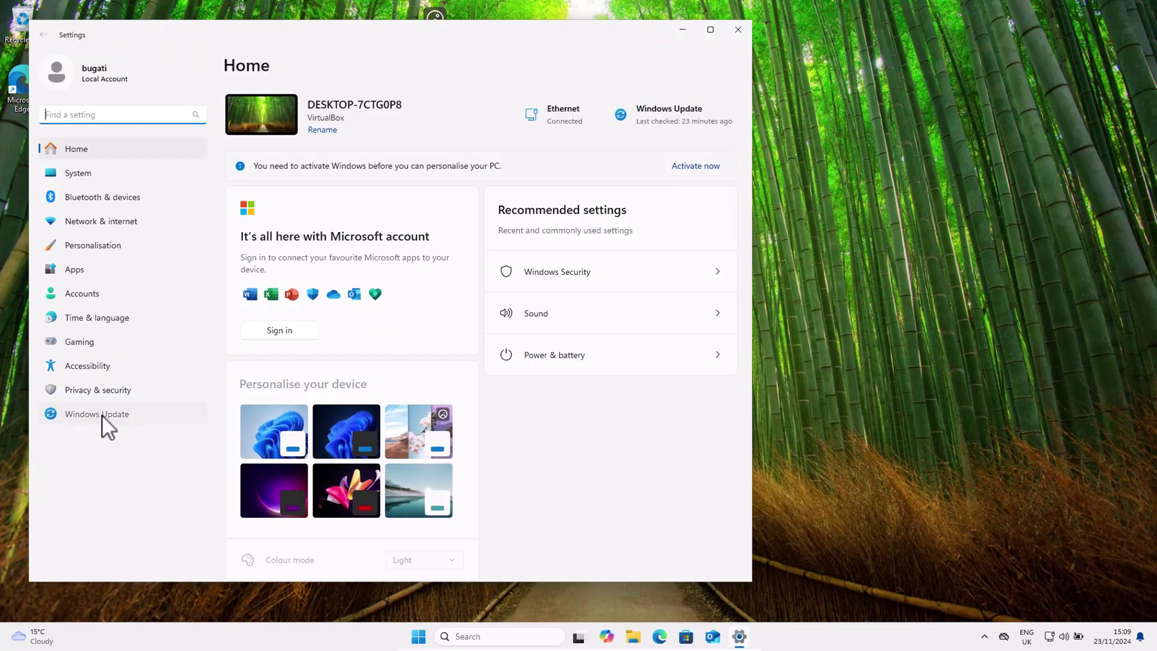
pyautogui.click(101, 416)
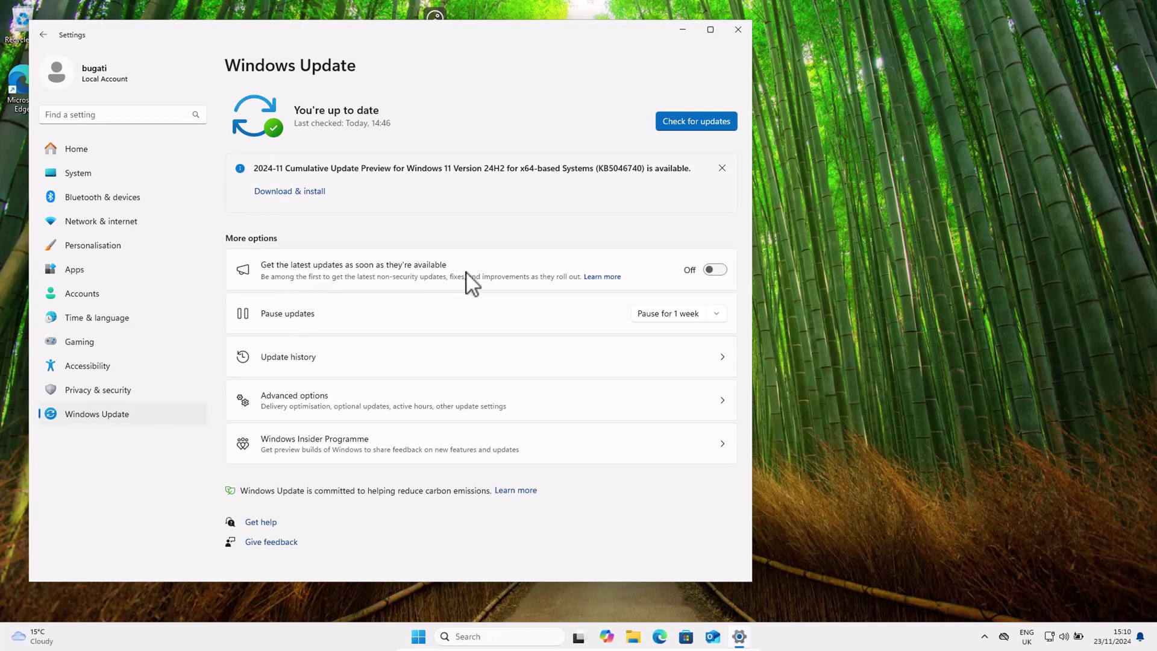
pyautogui.click(715, 271)
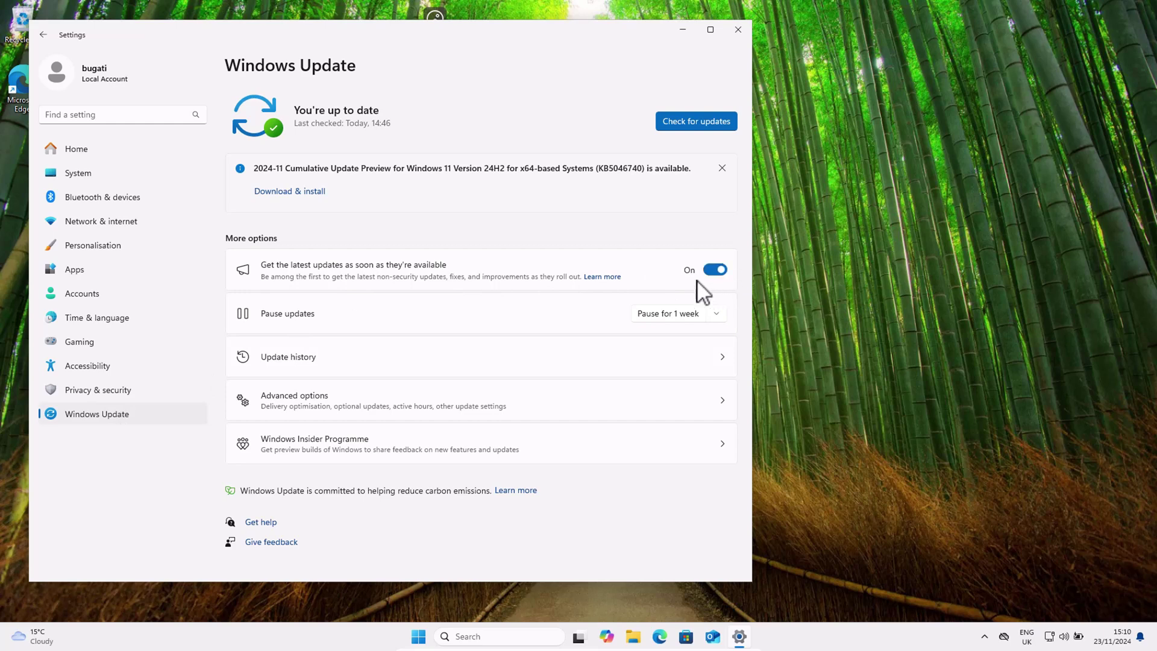